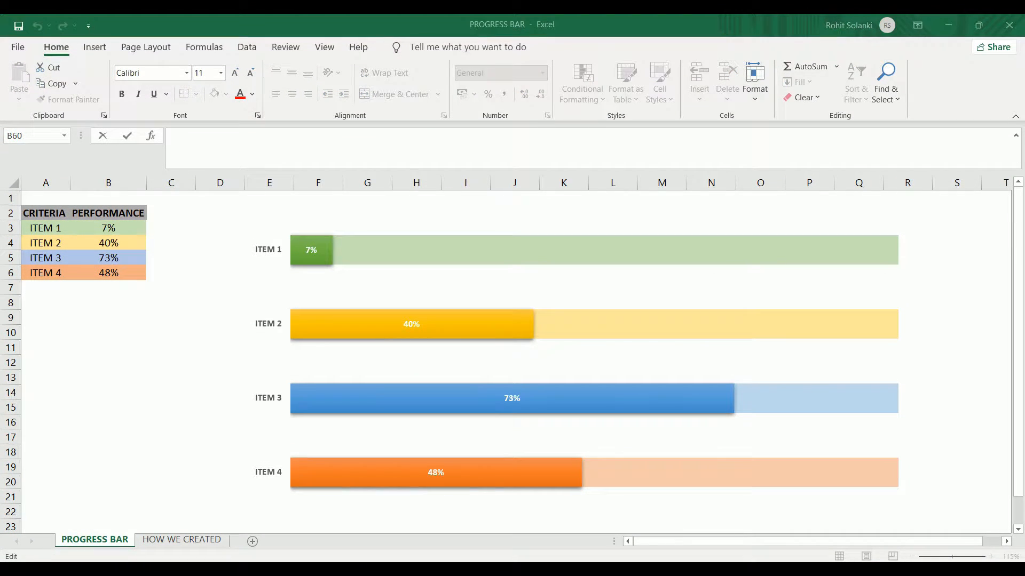
Step: Change the ITEM 1 performance in the finished example to 15%, and replace that with 50%
{"action": "left_click", "coordinate": [108, 227]}
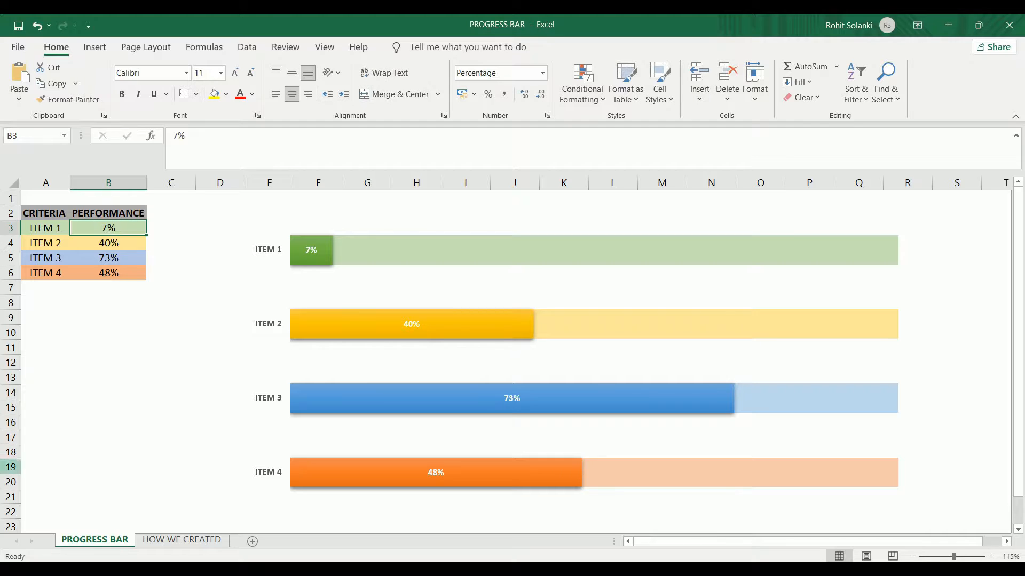
{"action": "type", "text": "15"}
{"action": "key", "text": "Return"}
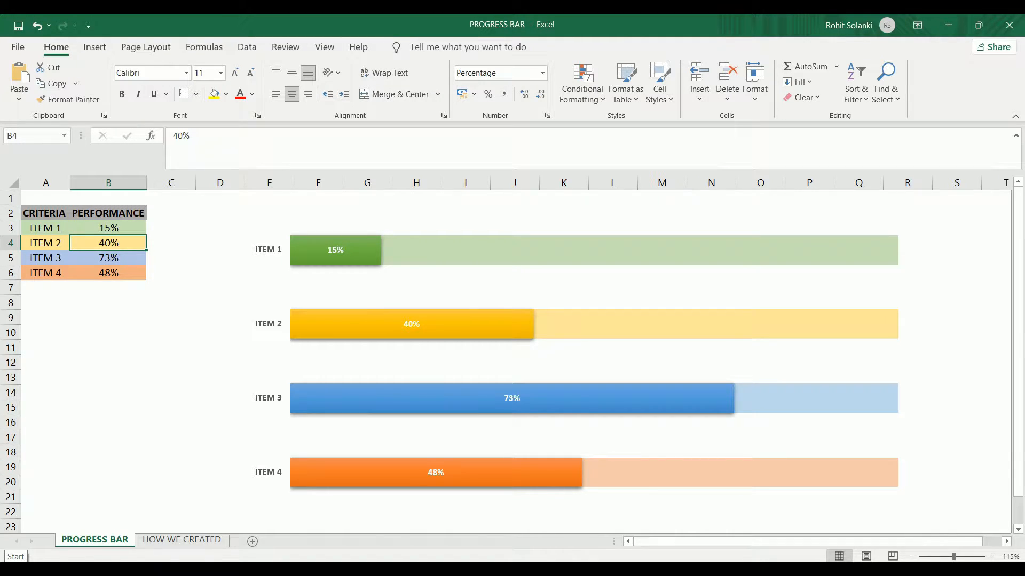
{"action": "left_click", "coordinate": [96, 228]}
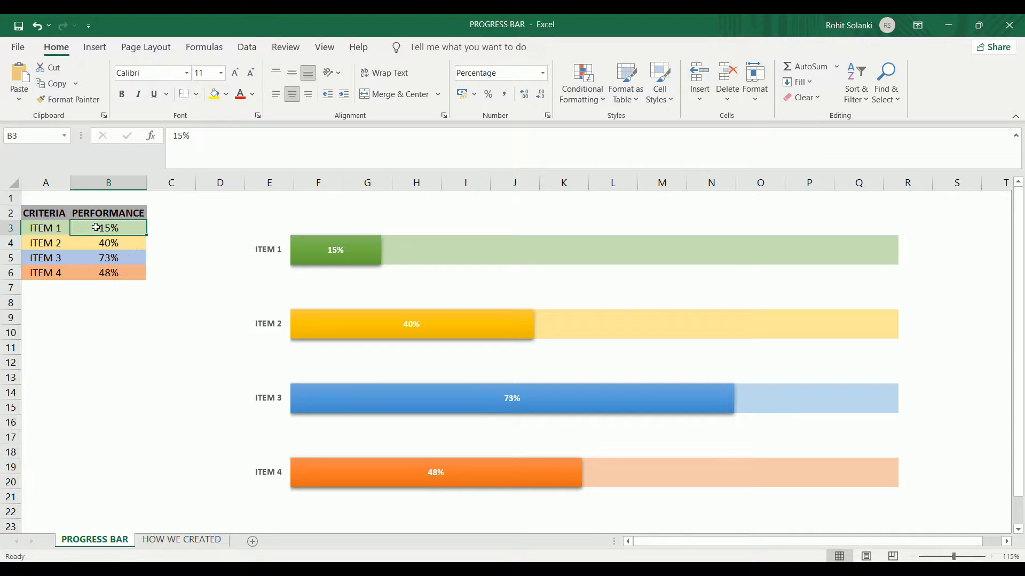
{"action": "type", "text": "50"}
{"action": "key", "text": "Return"}
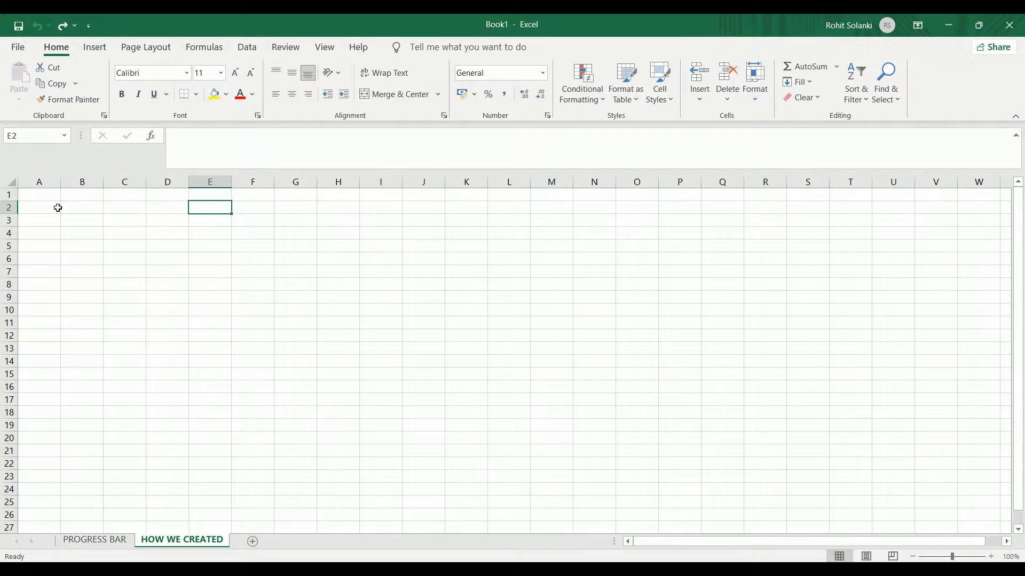
Step: Enter the headers CRITERIA in A2 and PERFORMANCE in B2, and fit column B's width to its header
{"action": "left_click", "coordinate": [56, 206]}
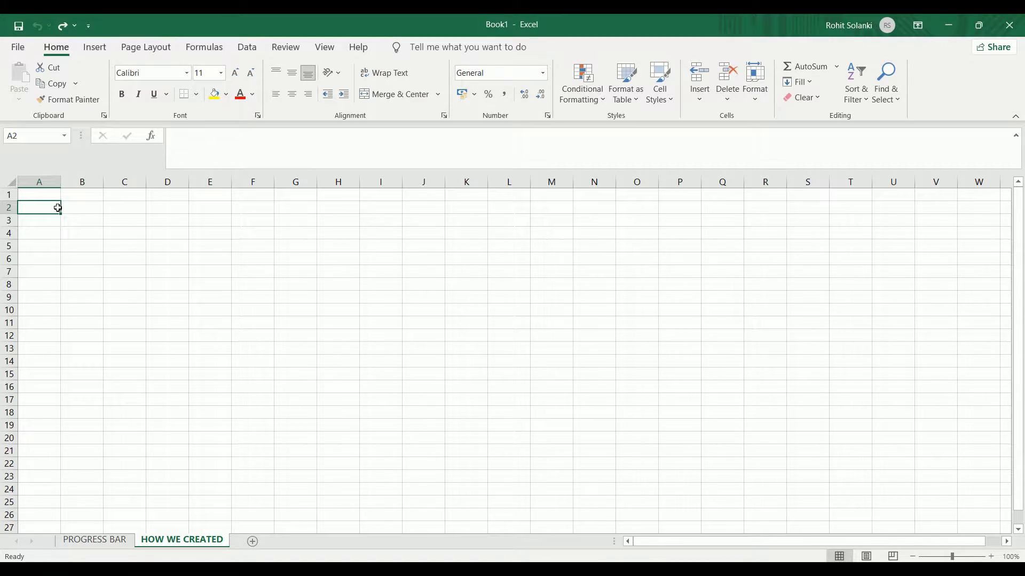
{"action": "scroll", "coordinate": [58, 209], "scroll_direction": "up", "scroll_amount": 8}
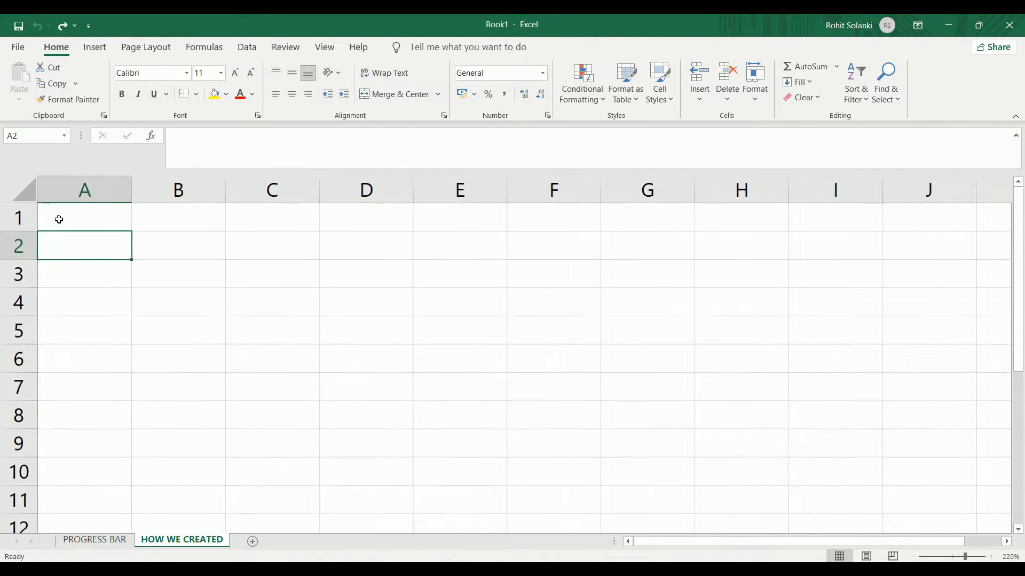
{"action": "type", "text": "CRE"}
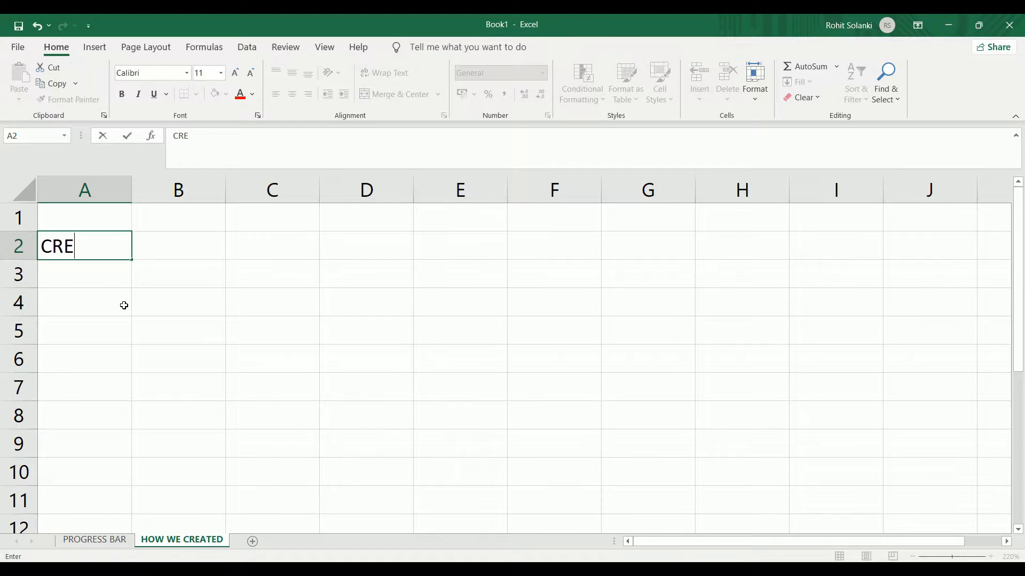
{"action": "key", "text": "BackSpace"}
{"action": "type", "text": "ITERIA"}
{"action": "key", "text": "Tab"}
{"action": "type", "text": "PER"}
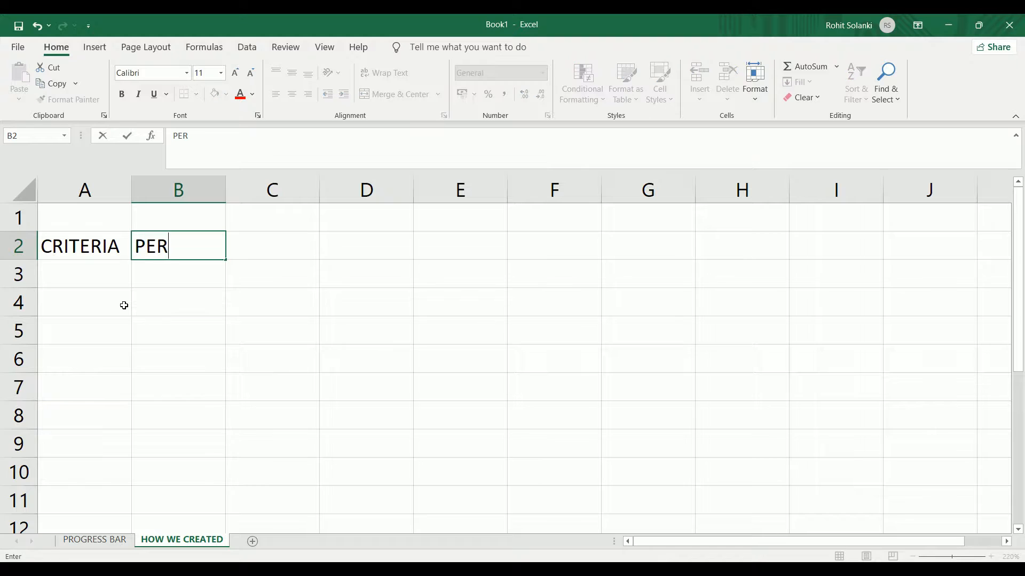
{"action": "type", "text": "FORMANCE"}
{"action": "key", "text": "Return"}
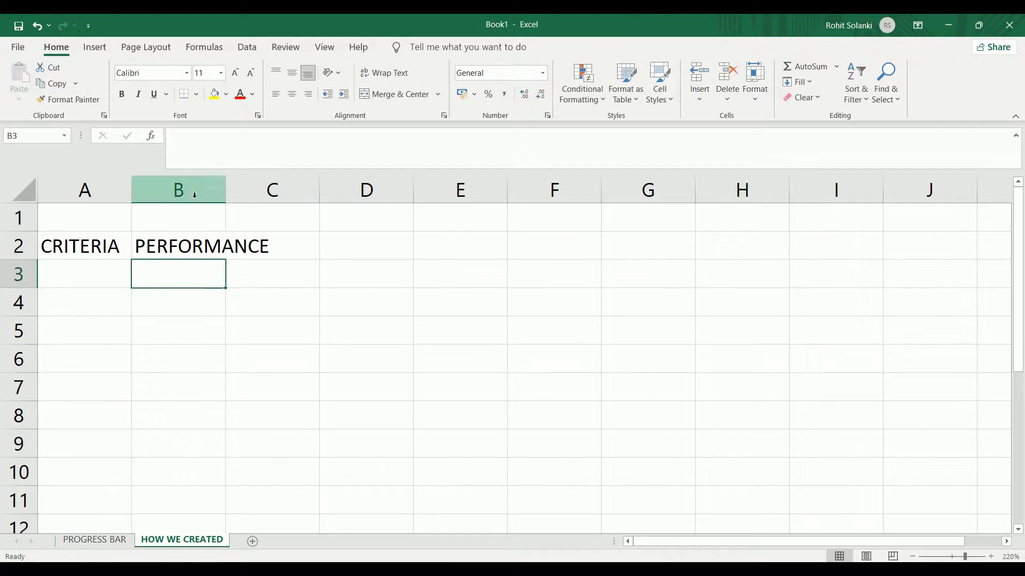
{"action": "double_click", "coordinate": [226, 197]}
Step: Enter the labels ITEM 1, ITEM 2, ITEM 3 and ITEM 4 in cells A3 to A6
{"action": "left_click", "coordinate": [84, 267]}
{"action": "type", "text": "I"}
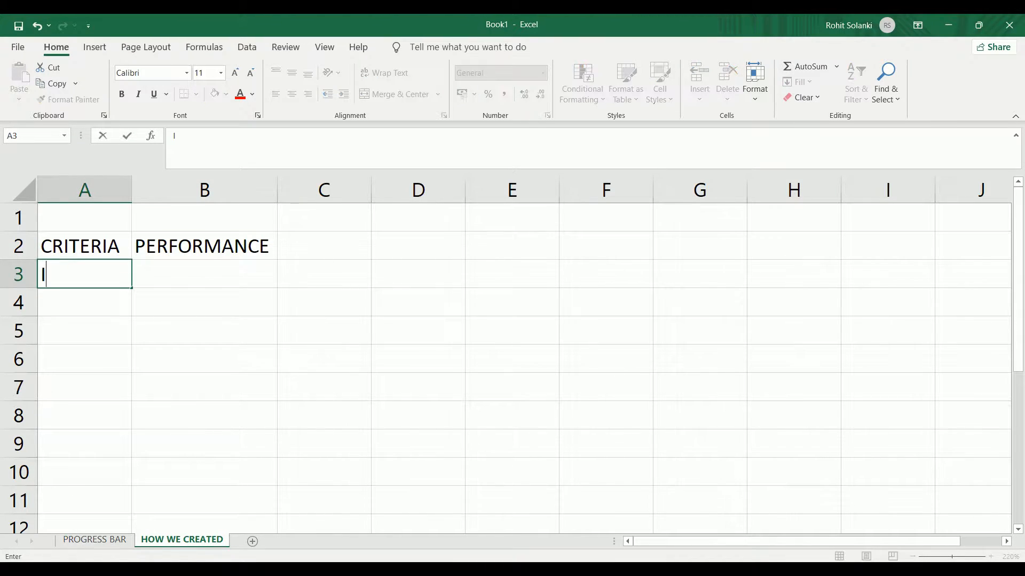
{"action": "type", "text": "TEM 1"}
{"action": "key", "text": "Return"}
{"action": "type", "text": "ITEM 2"}
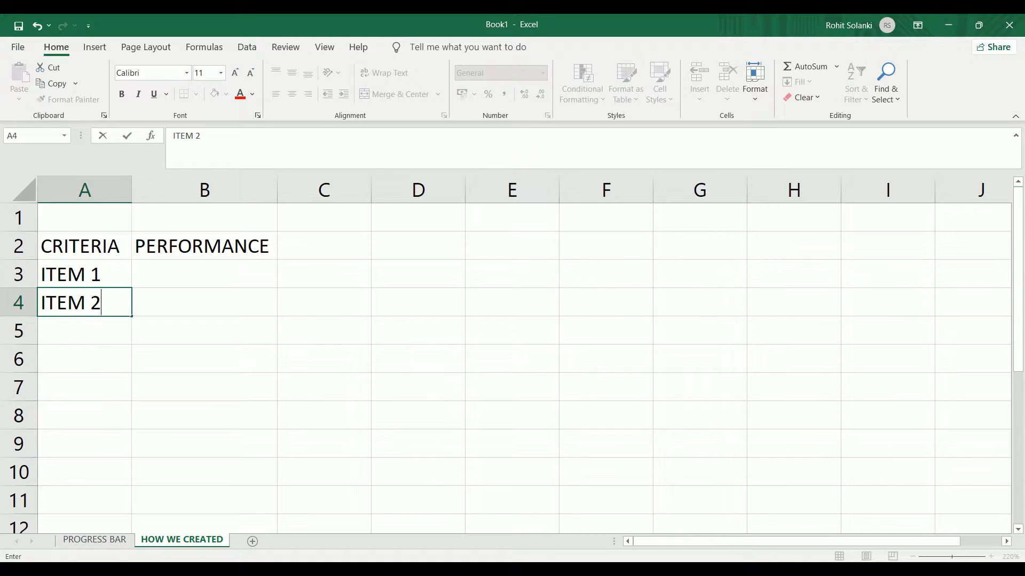
{"action": "key", "text": "Return"}
{"action": "type", "text": "ITEM 3"}
{"action": "key", "text": "Return"}
{"action": "type", "text": "ITEM 4"}
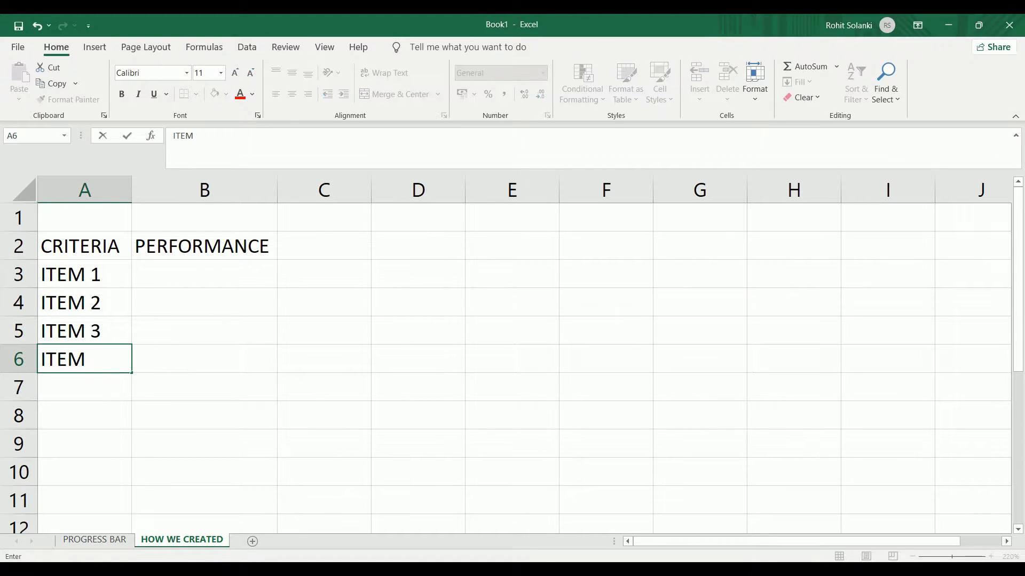
{"action": "key", "text": "Return"}
Step: Apply the Percentage number format to the empty performance cells B3:B6
{"action": "left_click_drag", "start_coordinate": [241, 282], "coordinate": [198, 365]}
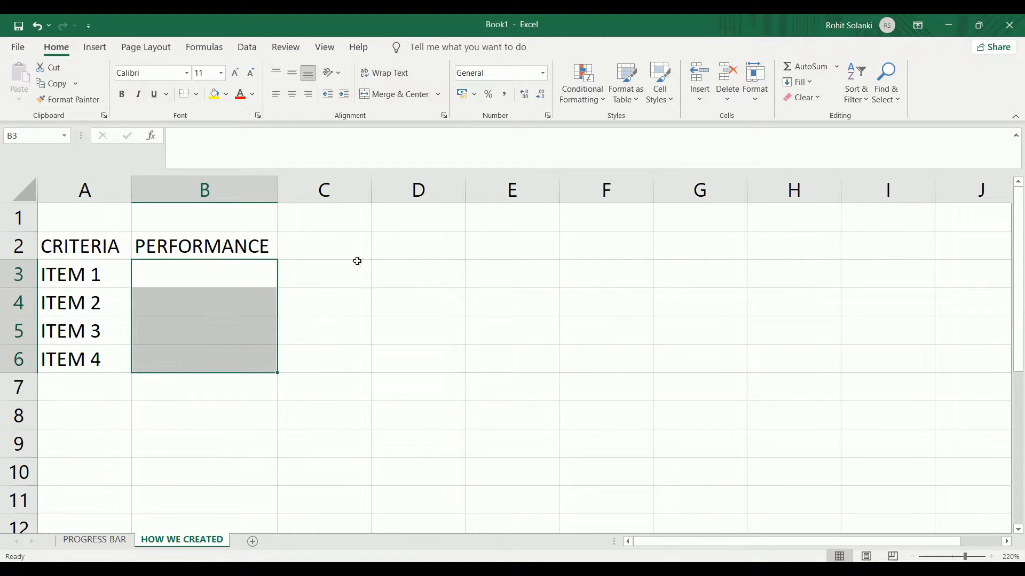
{"action": "left_click", "coordinate": [543, 73]}
{"action": "left_click", "coordinate": [528, 320]}
Step: Enter the performance values 25%, 80%, 73% and 48% for ITEM 1 to ITEM 4
{"action": "left_click", "coordinate": [261, 284]}
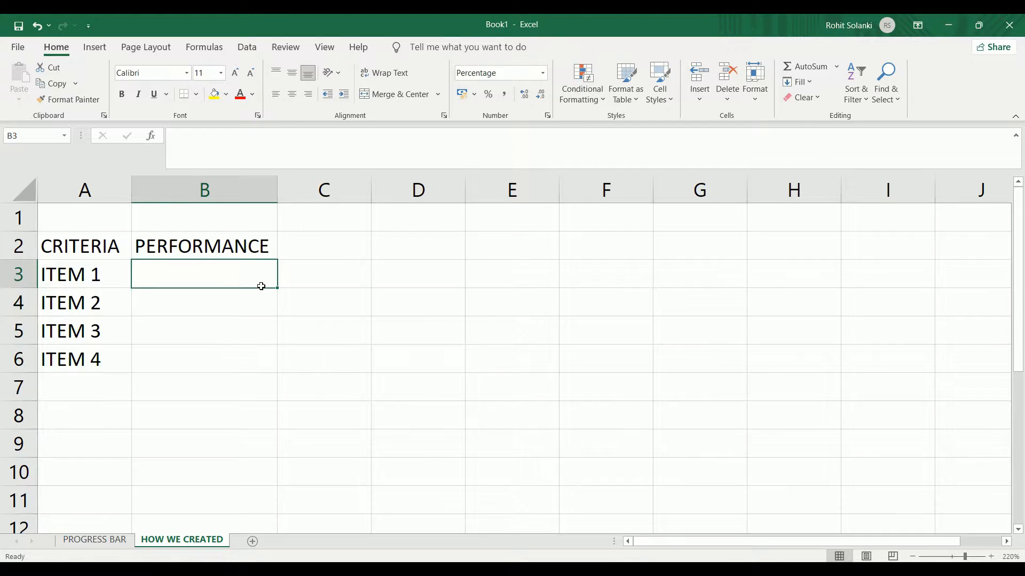
{"action": "type", "text": "25"}
{"action": "key", "text": "Return"}
{"action": "type", "text": "80"}
{"action": "key", "text": "Return"}
{"action": "type", "text": "73"}
{"action": "key", "text": "Return"}
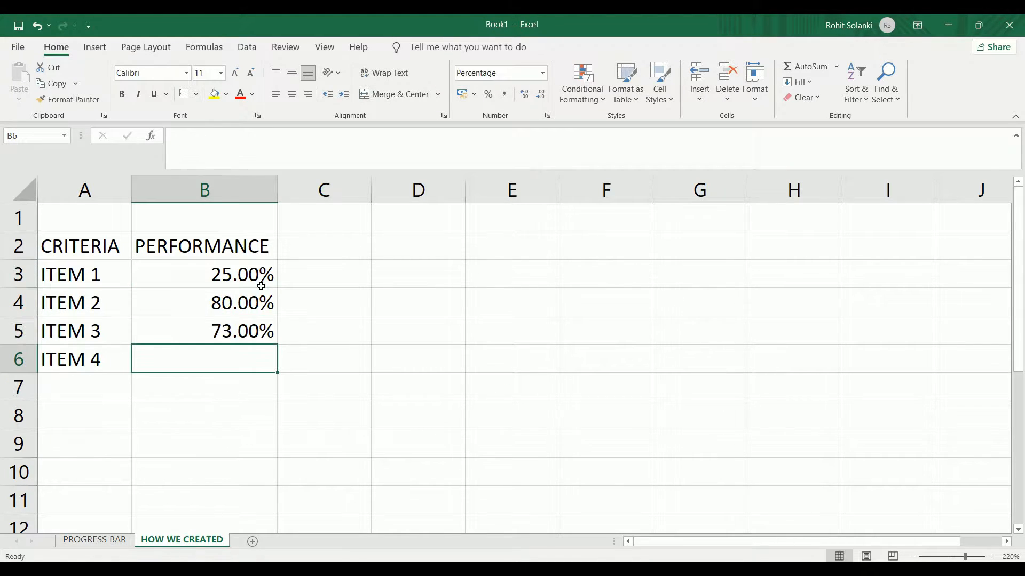
{"action": "type", "text": "48"}
{"action": "key", "text": "Return"}
Step: Reduce the percentages in B3:B6 to zero decimal places
{"action": "left_click_drag", "start_coordinate": [258, 278], "coordinate": [258, 360]}
{"action": "left_click", "coordinate": [540, 93]}
{"action": "left_click", "coordinate": [540, 93]}
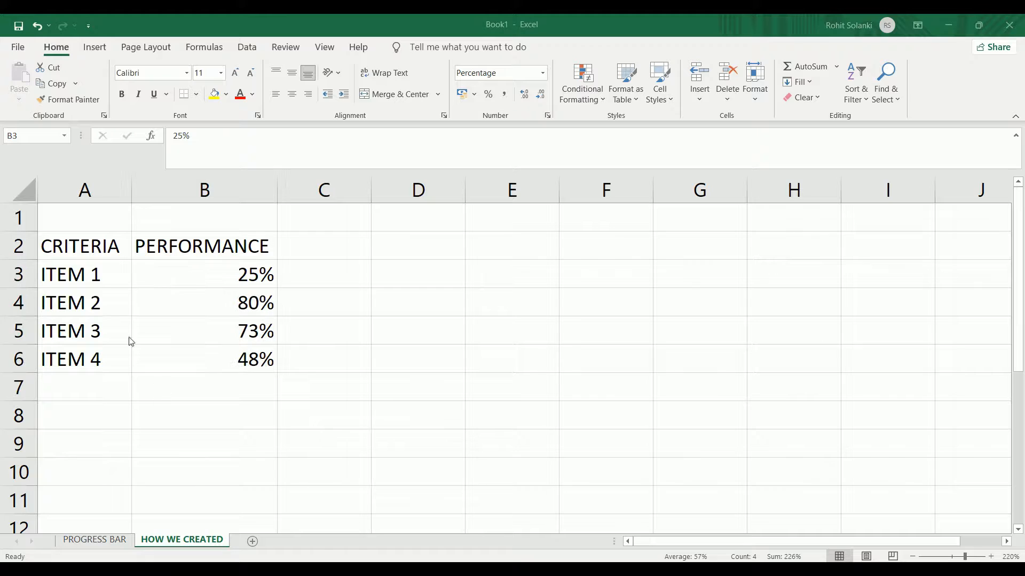
Step: Fill the header cells A2:B2 with gray and make their text bold
{"action": "left_click", "coordinate": [71, 277]}
{"action": "left_click_drag", "start_coordinate": [60, 256], "coordinate": [195, 255]}
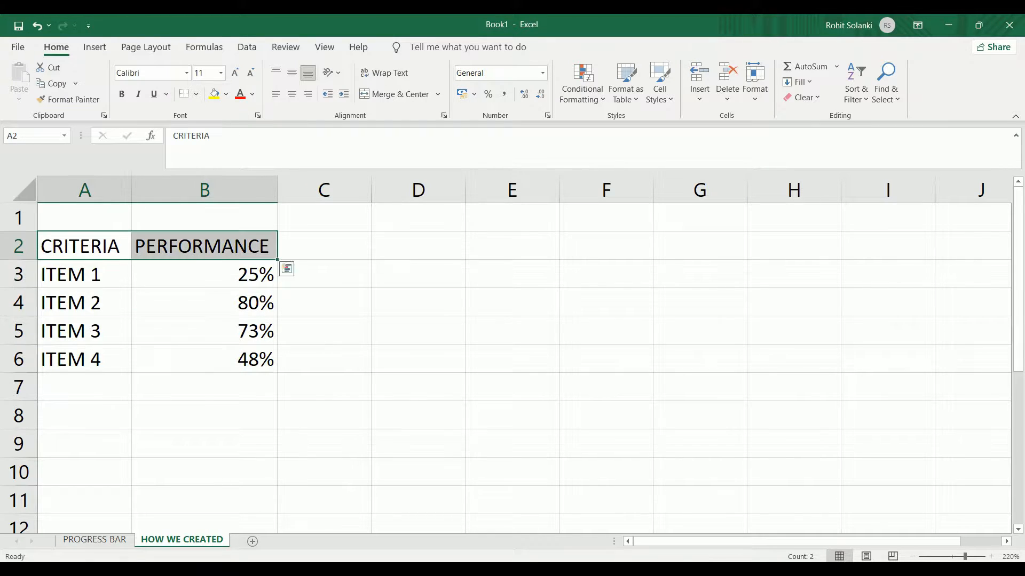
{"action": "left_click", "coordinate": [226, 93]}
{"action": "left_click", "coordinate": [225, 151]}
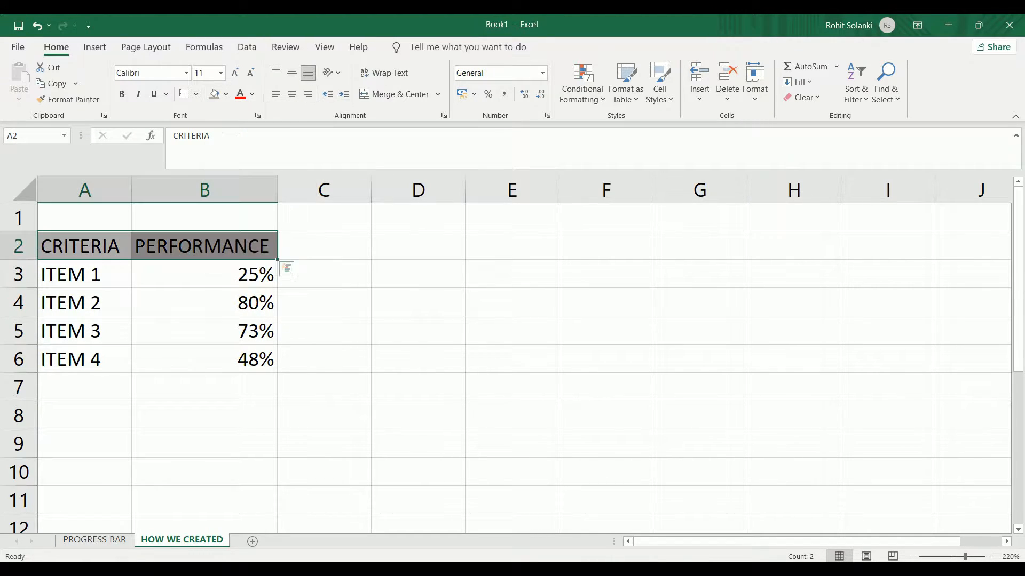
{"action": "left_click", "coordinate": [123, 98]}
Step: Fill the ITEM 1 row with Green, Accent 6, Lighter 60% and the ITEM 2 row with light gold
{"action": "left_click_drag", "start_coordinate": [96, 274], "coordinate": [213, 275]}
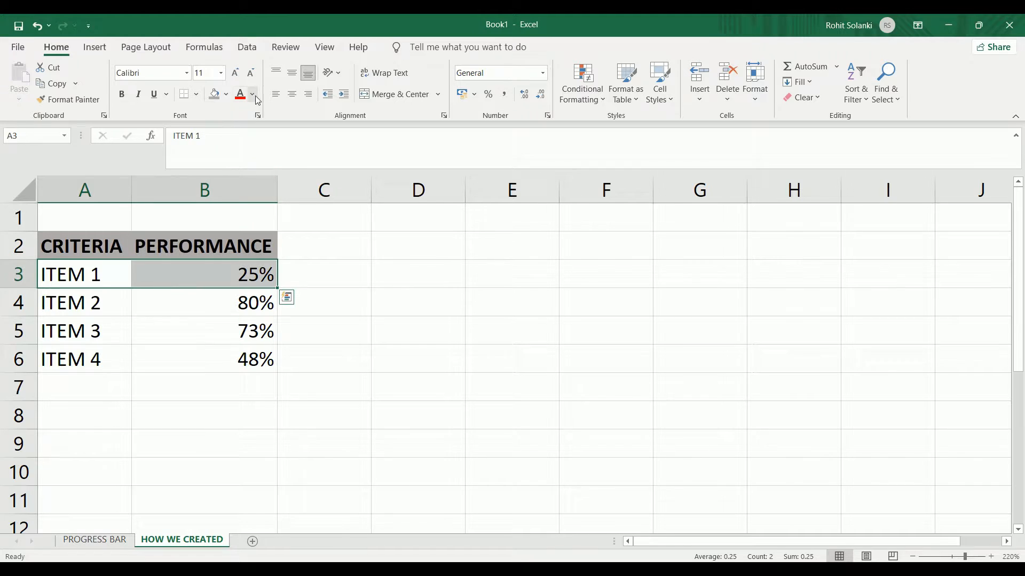
{"action": "left_click", "coordinate": [226, 94]}
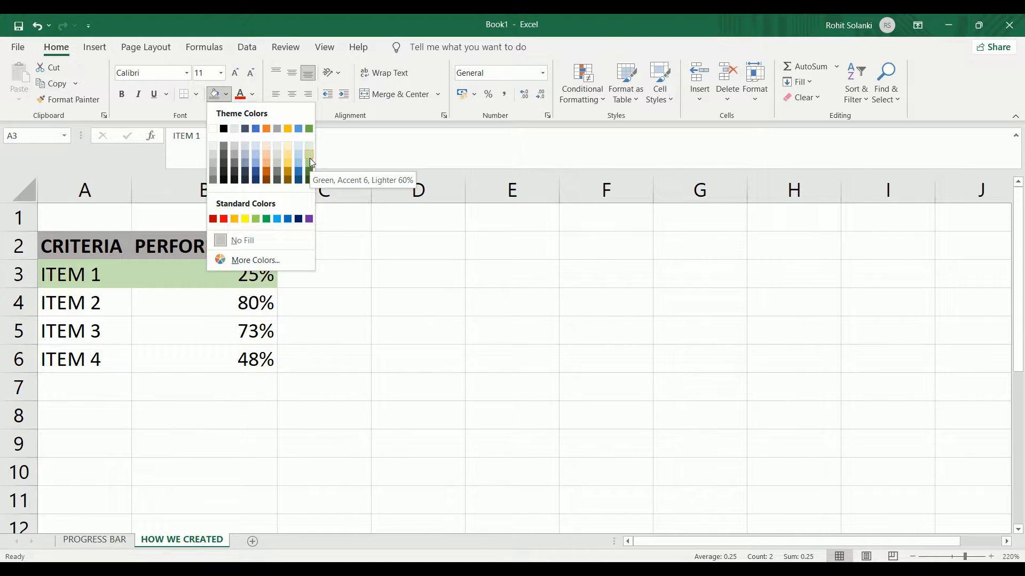
{"action": "left_click", "coordinate": [310, 158]}
{"action": "left_click_drag", "start_coordinate": [91, 301], "coordinate": [214, 301]}
{"action": "left_click", "coordinate": [226, 94]}
{"action": "left_click", "coordinate": [290, 155]}
Step: Fill the ITEM 3 row with light blue and the ITEM 4 row with light orange
{"action": "left_click_drag", "start_coordinate": [91, 331], "coordinate": [214, 330]}
{"action": "left_click", "coordinate": [226, 95]}
{"action": "left_click", "coordinate": [251, 156]}
{"action": "left_click_drag", "start_coordinate": [90, 359], "coordinate": [96, 278]}
{"action": "left_click", "coordinate": [226, 94]}
{"action": "left_click", "coordinate": [268, 164]}
Step: Center the item labels and percentages in A3:B6 horizontally
{"action": "left_click", "coordinate": [326, 331]}
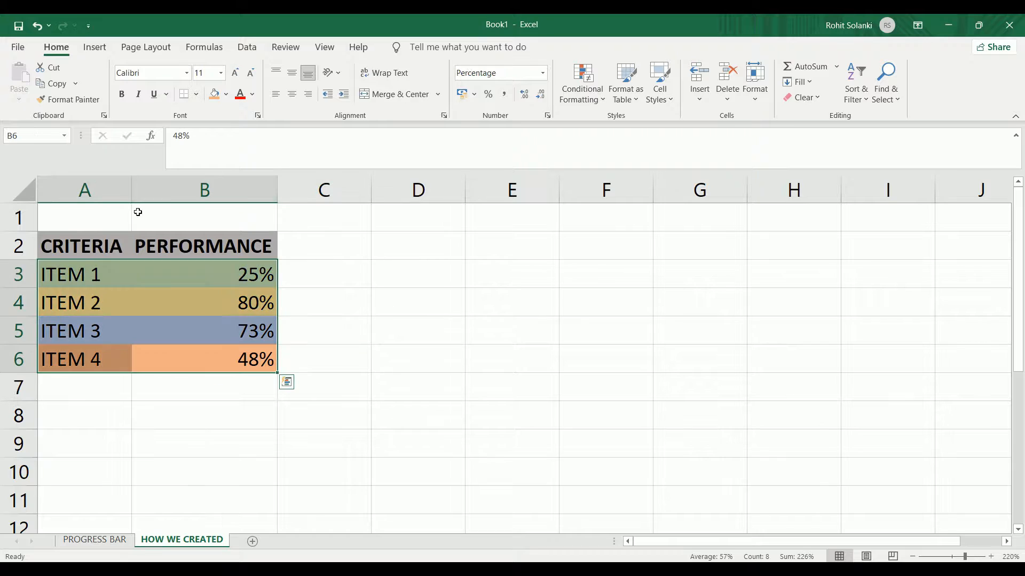
{"action": "left_click", "coordinate": [292, 95]}
{"action": "left_click", "coordinate": [340, 323]}
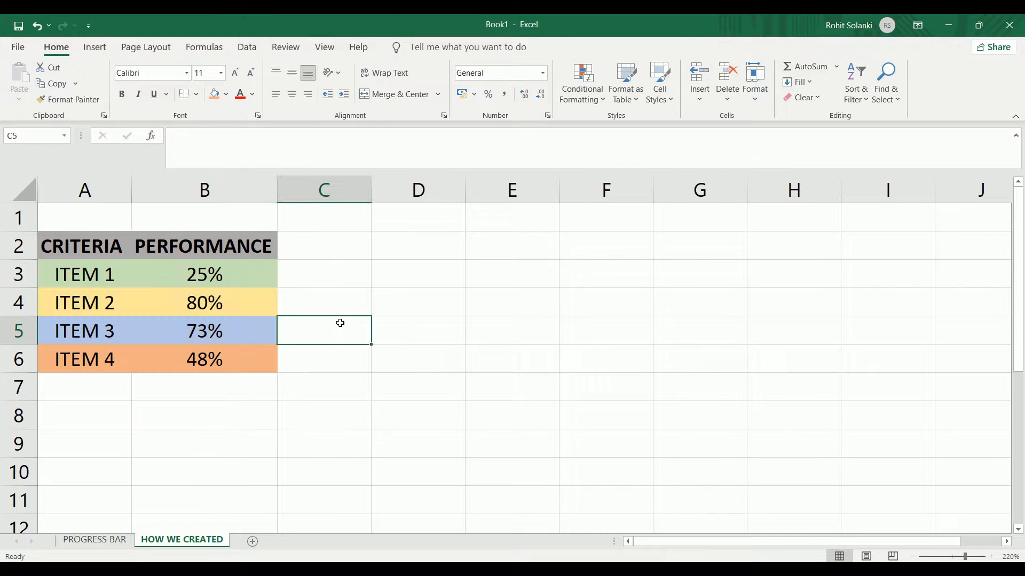
Step: Calculate the remaining share in C3 with the formula =1-B3 and copy it down to C6
{"action": "left_click", "coordinate": [309, 281]}
{"action": "type", "text": "="}
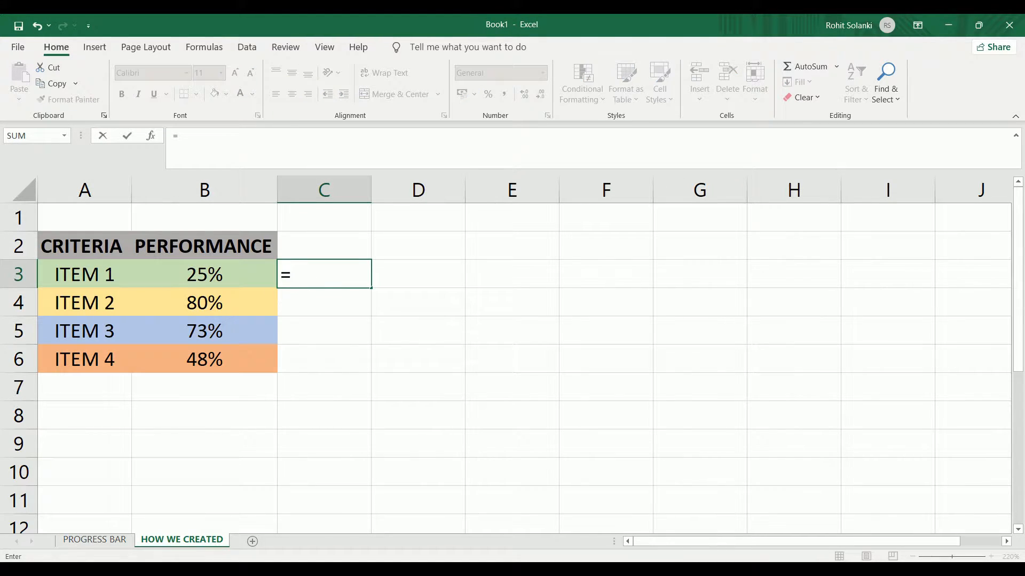
{"action": "type", "text": "1-"}
{"action": "left_click", "coordinate": [229, 275]}
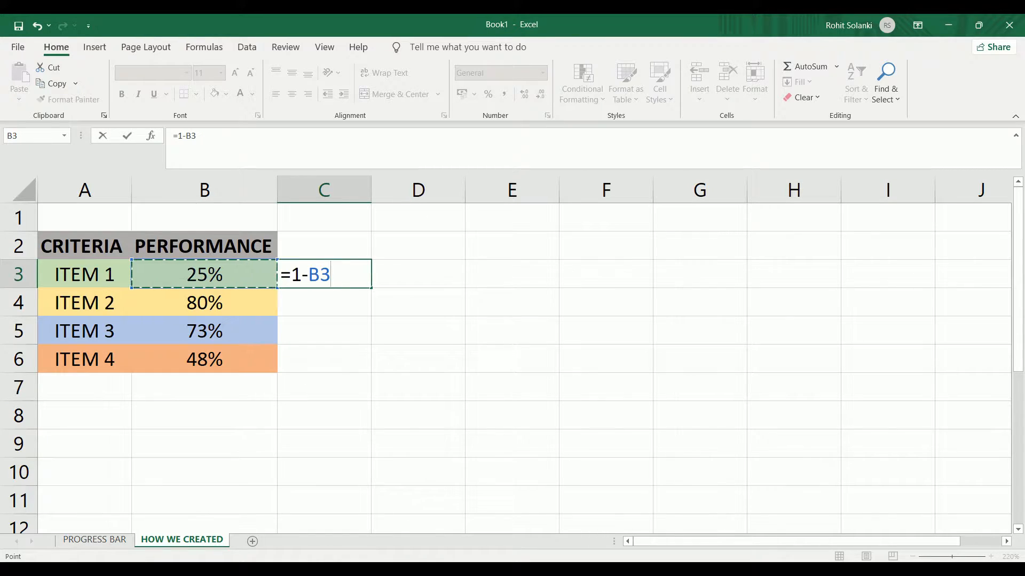
{"action": "key", "text": "Return"}
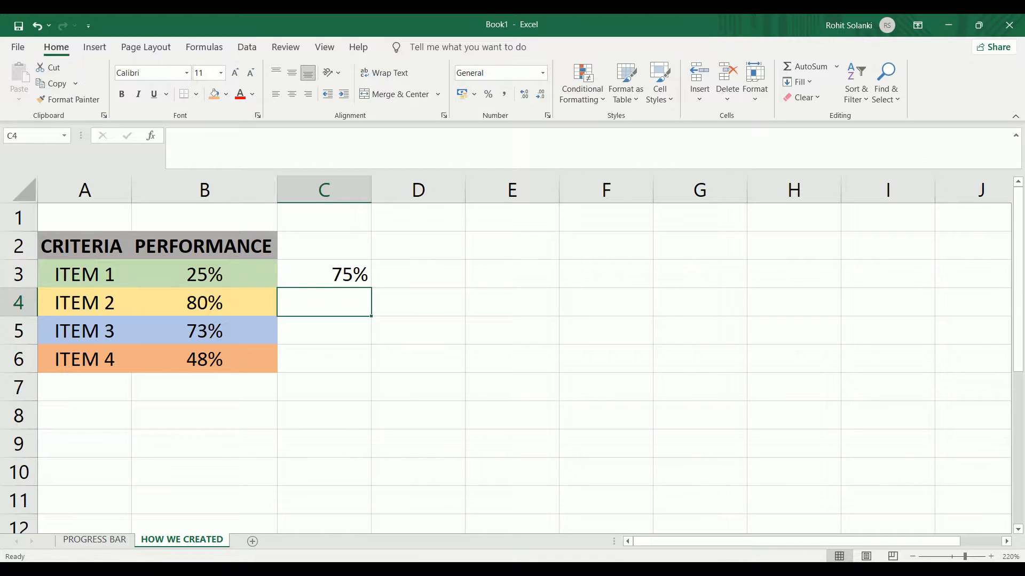
{"action": "left_click", "coordinate": [327, 281]}
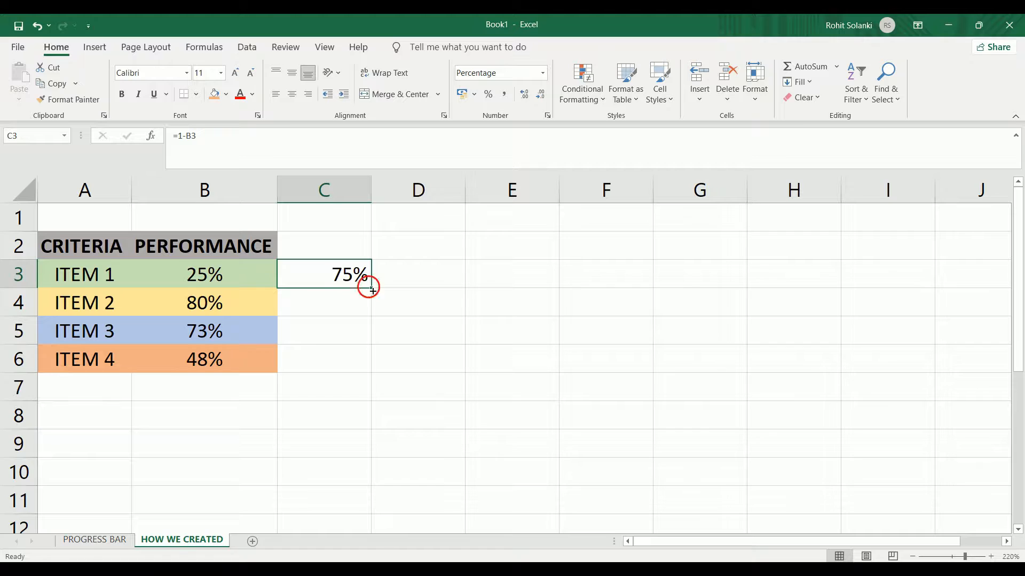
{"action": "left_click_drag", "start_coordinate": [371, 289], "coordinate": [361, 370]}
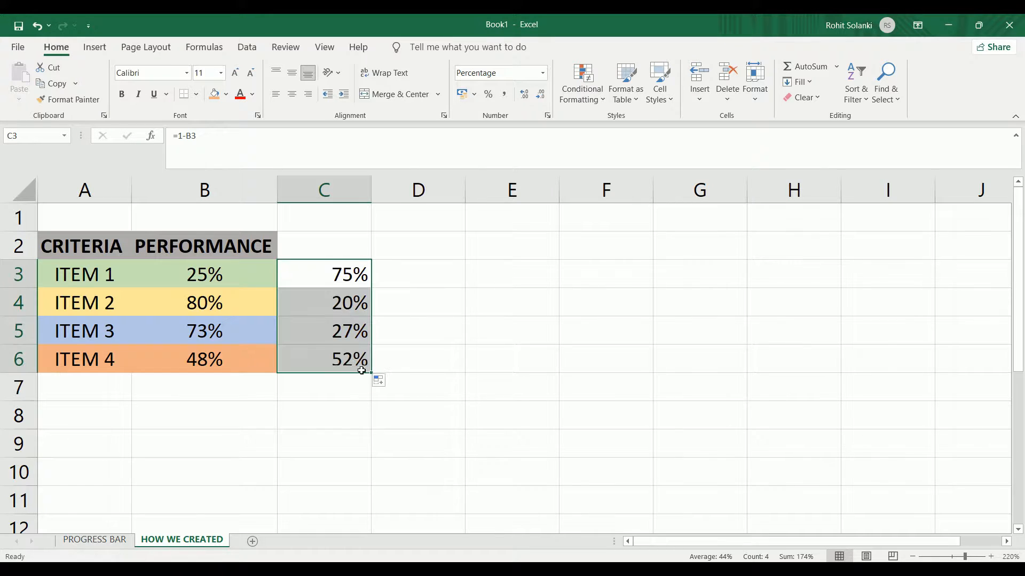
Step: Insert a 2-D stacked bar chart based on the data in A3:C6
{"action": "left_click", "coordinate": [366, 343]}
{"action": "left_click", "coordinate": [427, 338]}
{"action": "left_click", "coordinate": [330, 354]}
{"action": "left_click_drag", "start_coordinate": [278, 356], "coordinate": [88, 288]}
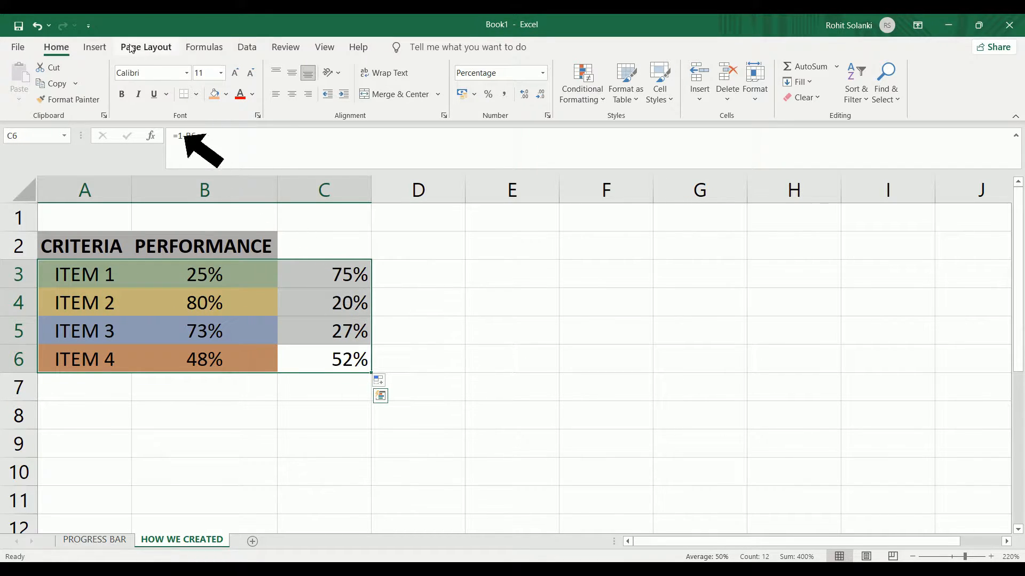
{"action": "left_click", "coordinate": [97, 48]}
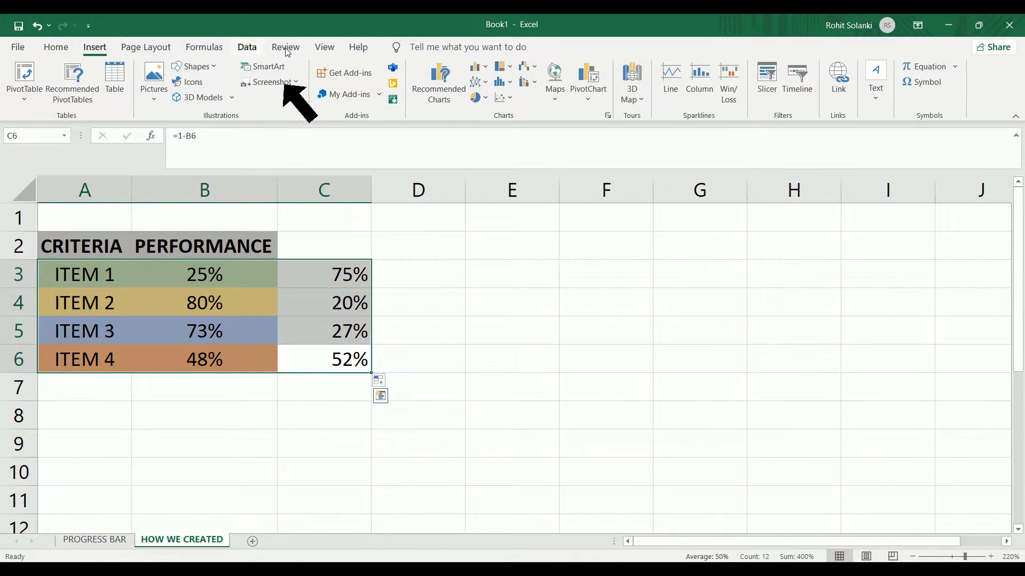
{"action": "left_click", "coordinate": [478, 67]}
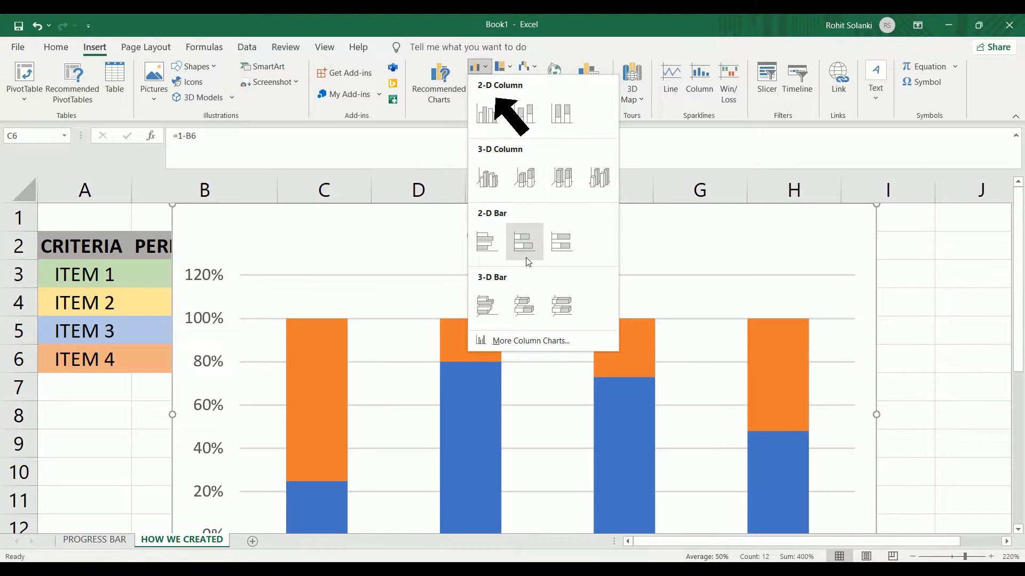
{"action": "left_click", "coordinate": [526, 250]}
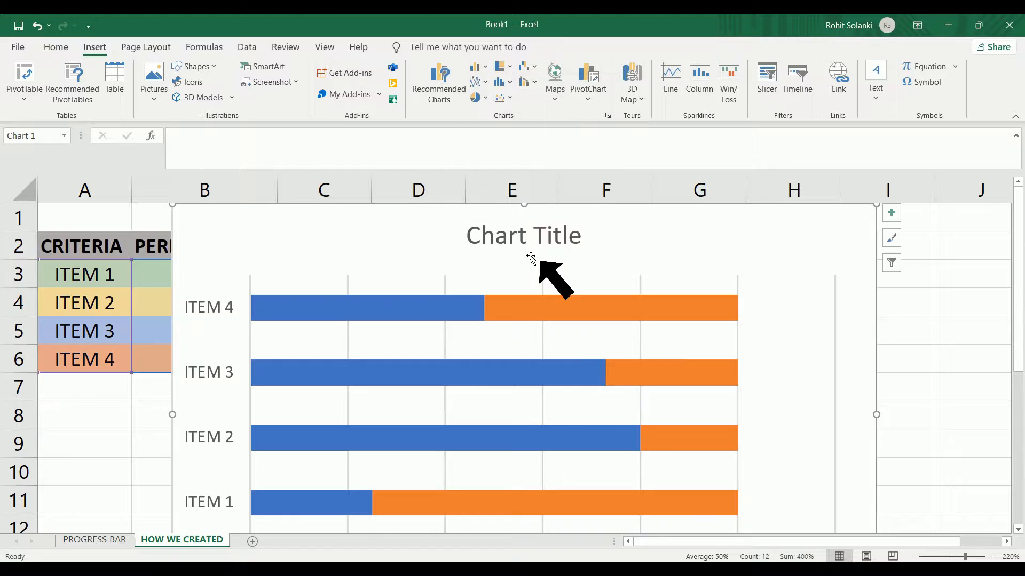
Step: Move the chart clear of the data table and enlarge it to span about columns E to R and rows 2 to 22
{"action": "scroll", "coordinate": [693, 313], "scroll_direction": "down", "scroll_amount": 6, "text": "ctrl"}
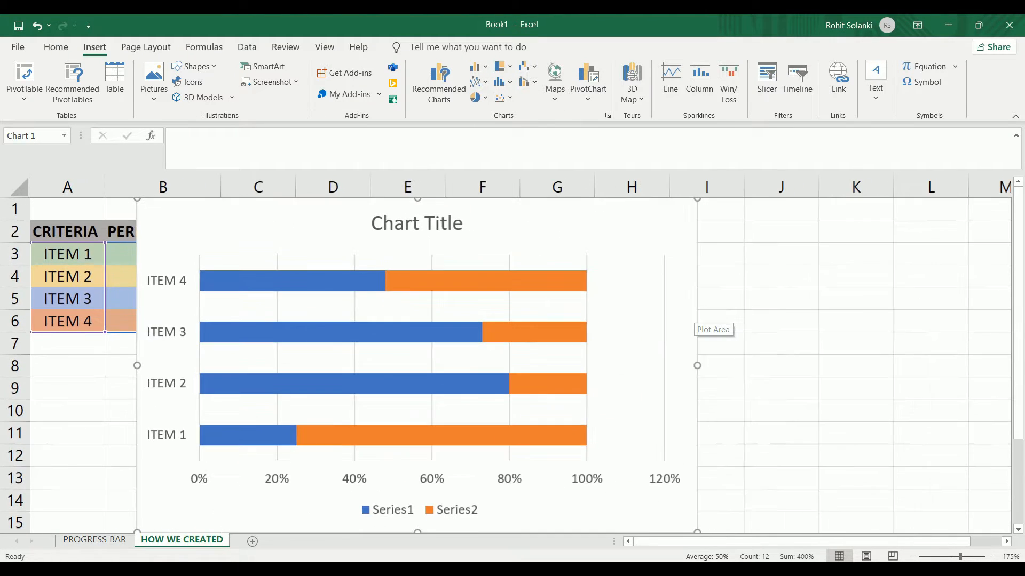
{"action": "scroll", "coordinate": [565, 289], "scroll_direction": "down", "scroll_amount": 1, "text": "ctrl"}
{"action": "left_click_drag", "start_coordinate": [434, 228], "coordinate": [578, 255]}
{"action": "left_click_drag", "start_coordinate": [617, 426], "coordinate": [917, 523]}
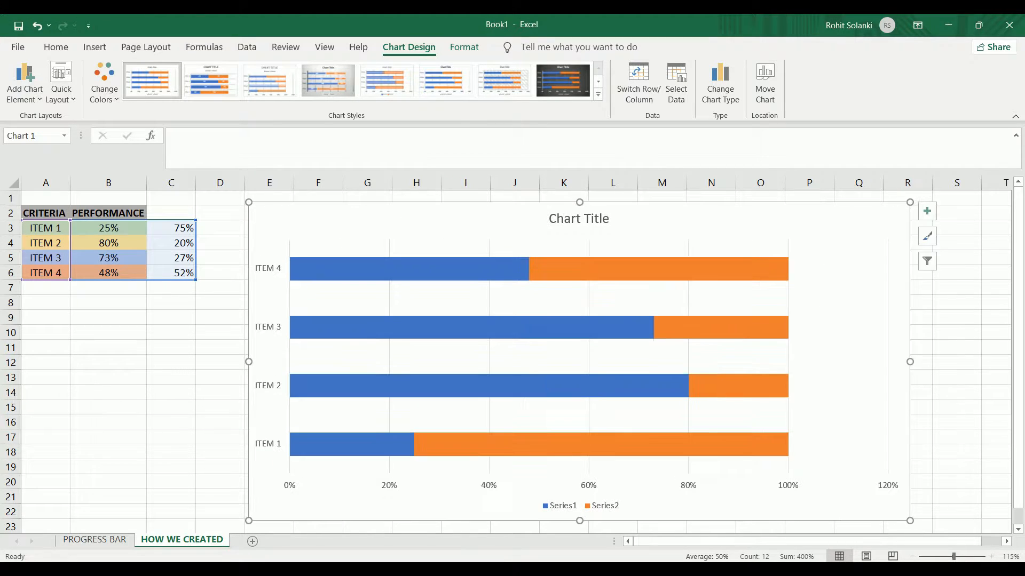
{"action": "left_click", "coordinate": [194, 316]}
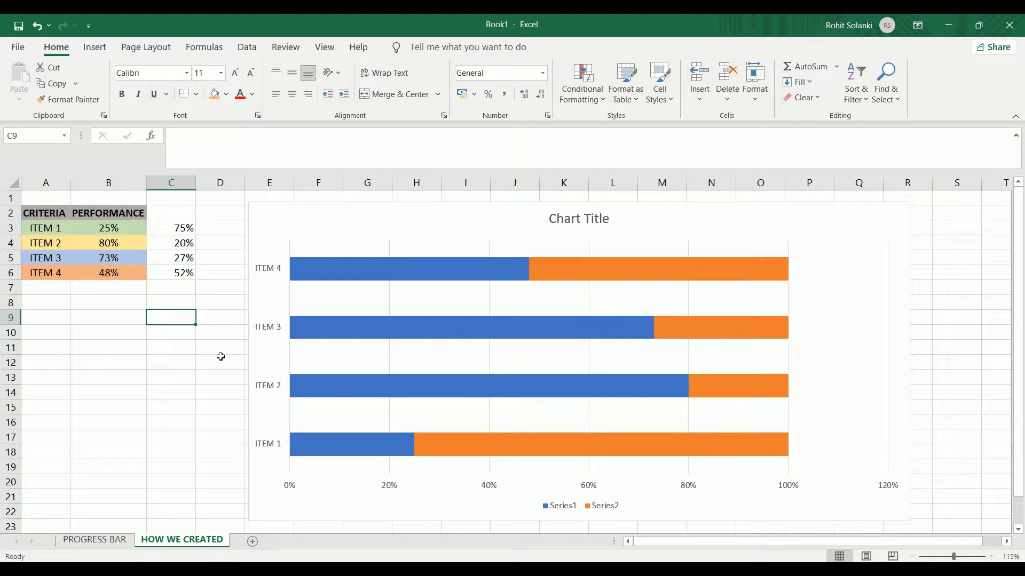
{"action": "left_click", "coordinate": [178, 241]}
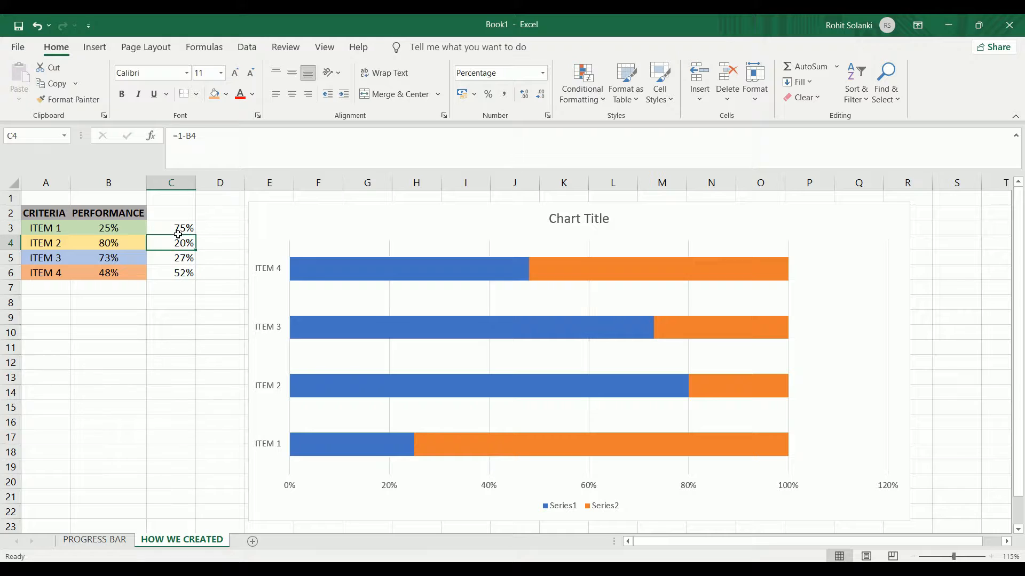
Step: Hide the remaining-share percentages in C3:C6 by setting their font color to white
{"action": "left_click", "coordinate": [177, 234]}
{"action": "left_click_drag", "start_coordinate": [177, 234], "coordinate": [178, 279]}
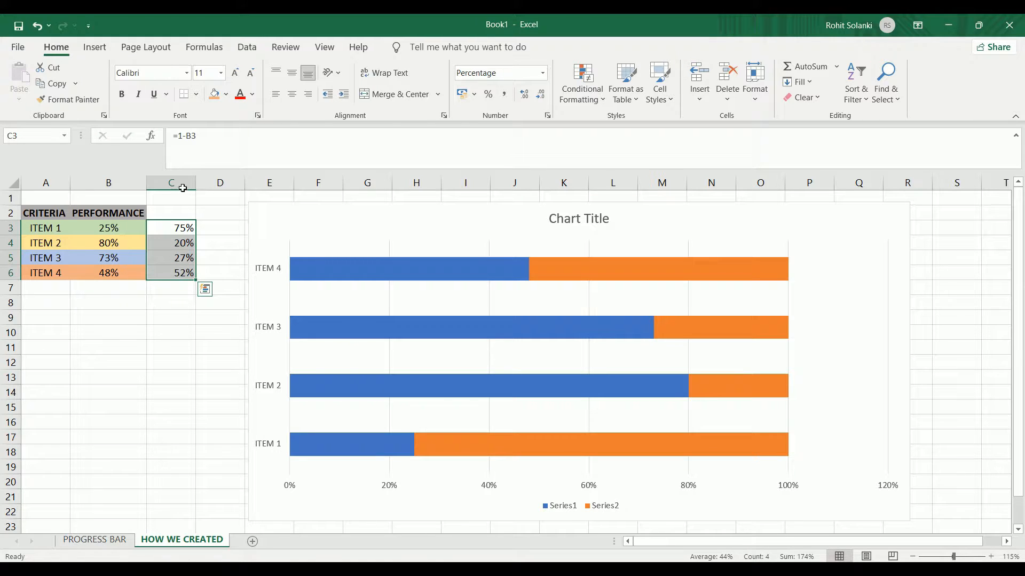
{"action": "left_click", "coordinate": [252, 95]}
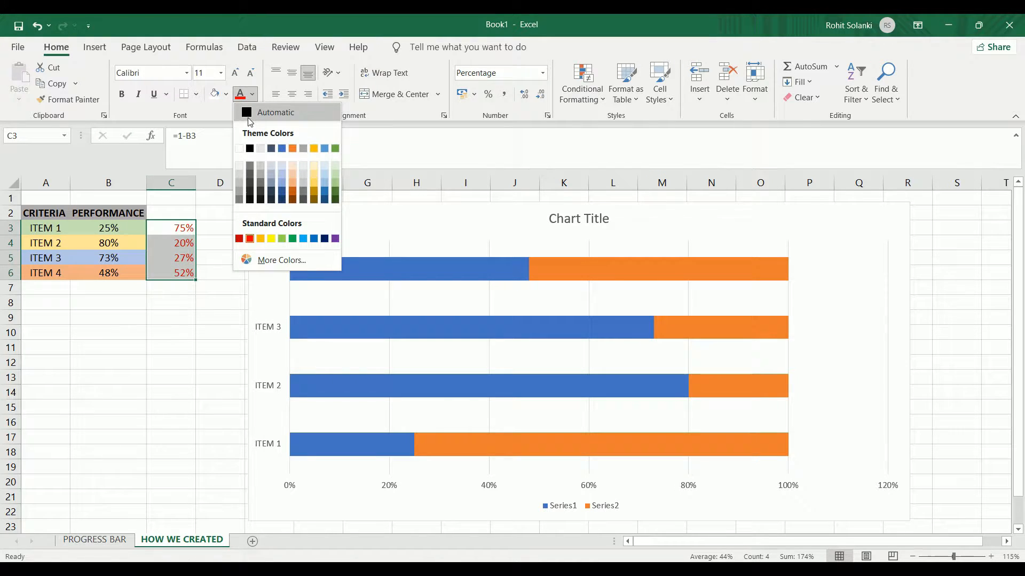
{"action": "left_click", "coordinate": [240, 148]}
{"action": "left_click", "coordinate": [217, 366]}
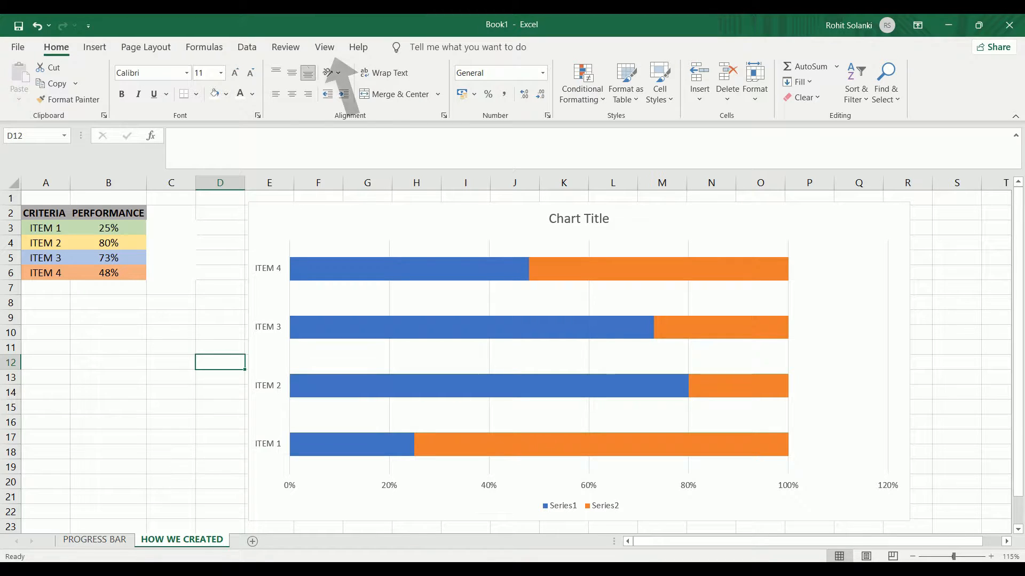
Step: Turn off the gridlines on the HOW WE CREATED worksheet
{"action": "left_click", "coordinate": [322, 49]}
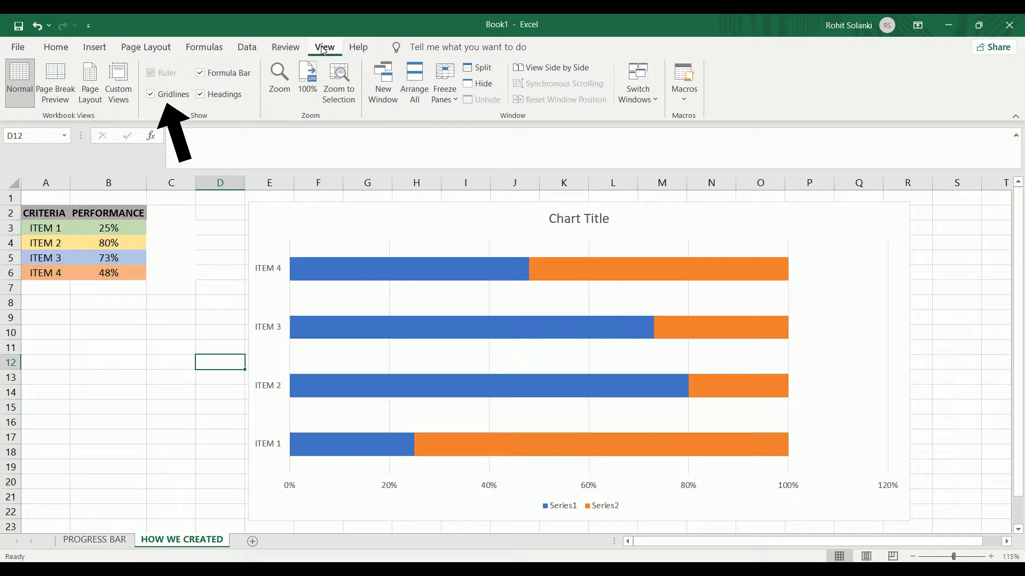
{"action": "left_click", "coordinate": [170, 96]}
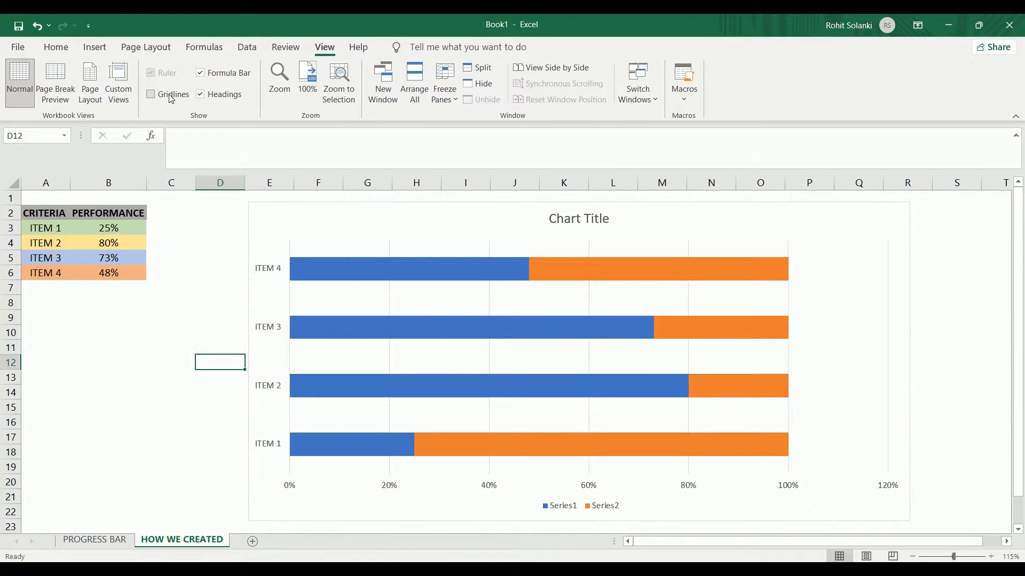
{"action": "left_click", "coordinate": [162, 408]}
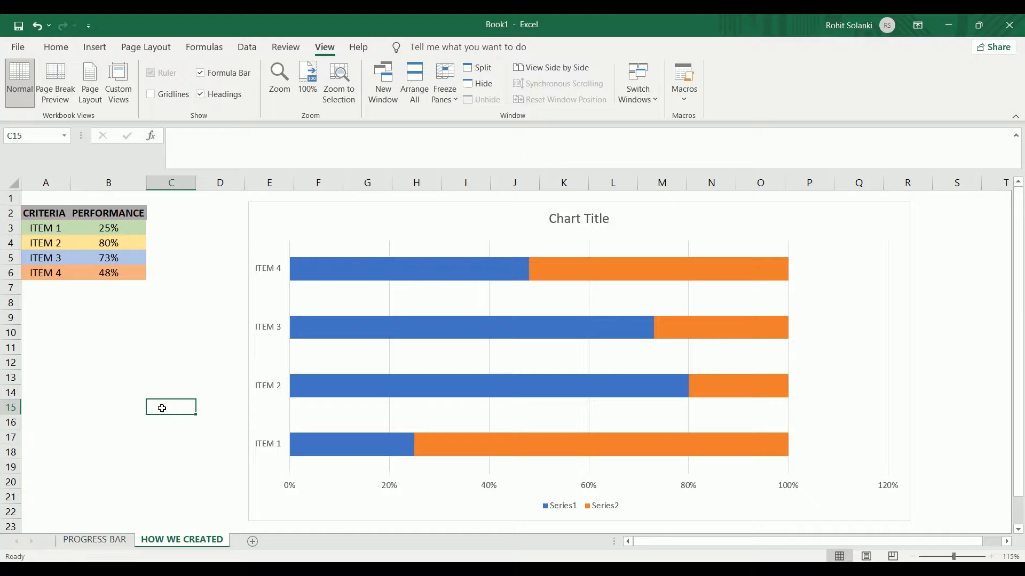
Step: Format the chart's vertical axis to show the categories in reverse order, then close the axis formatting
{"action": "left_click", "coordinate": [367, 222]}
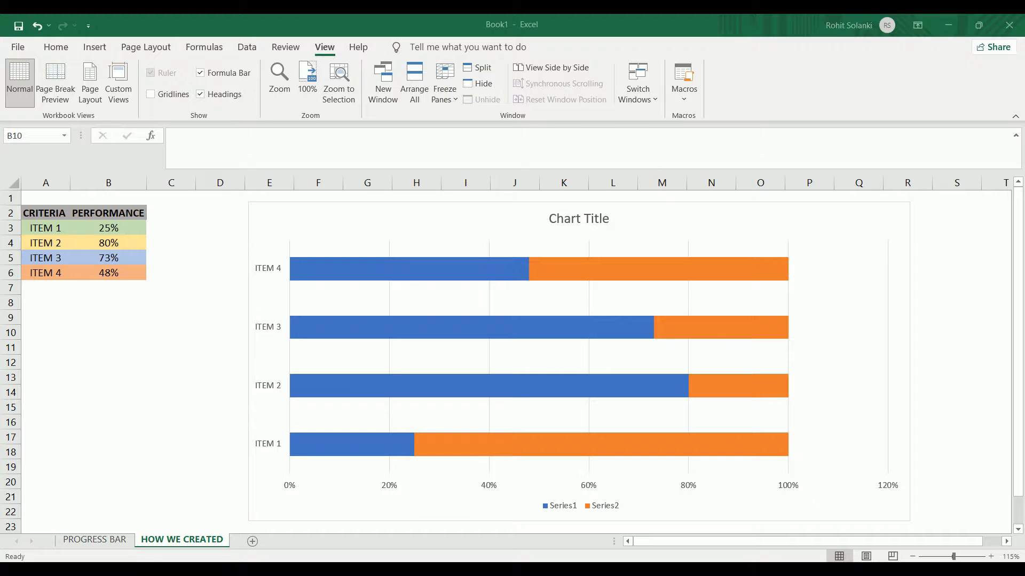
{"action": "left_click", "coordinate": [267, 269]}
{"action": "right_click", "coordinate": [267, 270]}
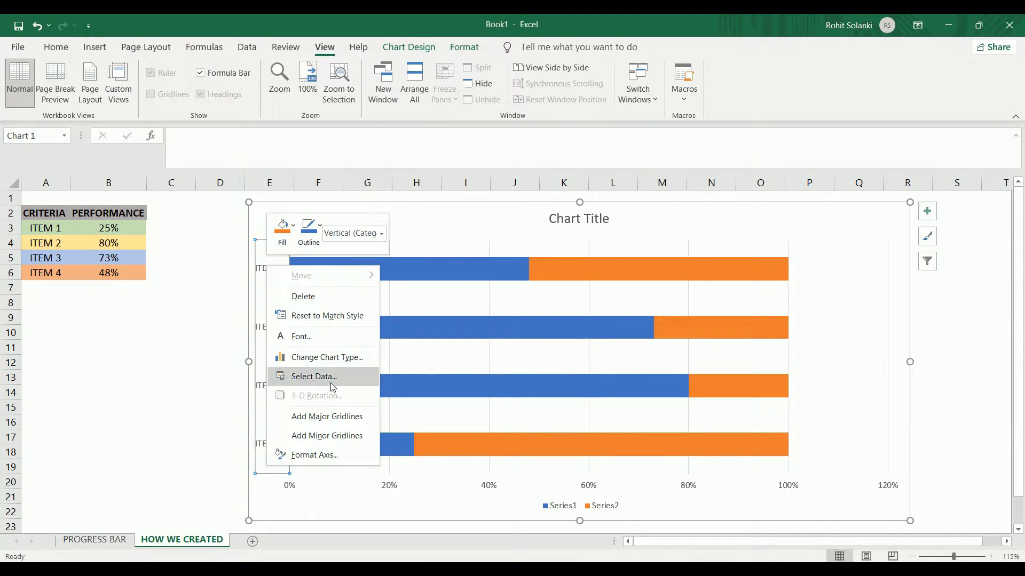
{"action": "left_click", "coordinate": [356, 458]}
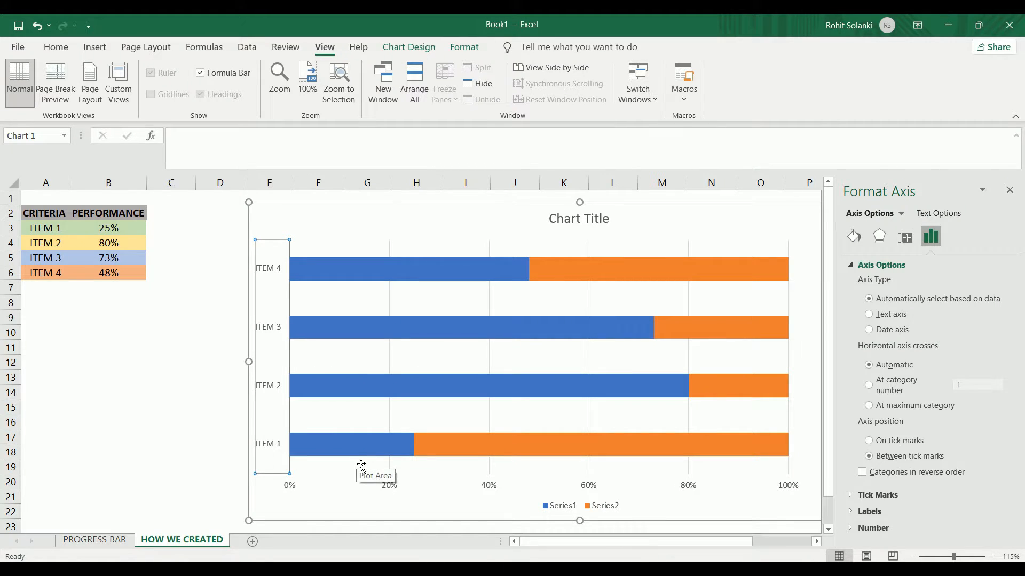
{"action": "left_click", "coordinate": [918, 476]}
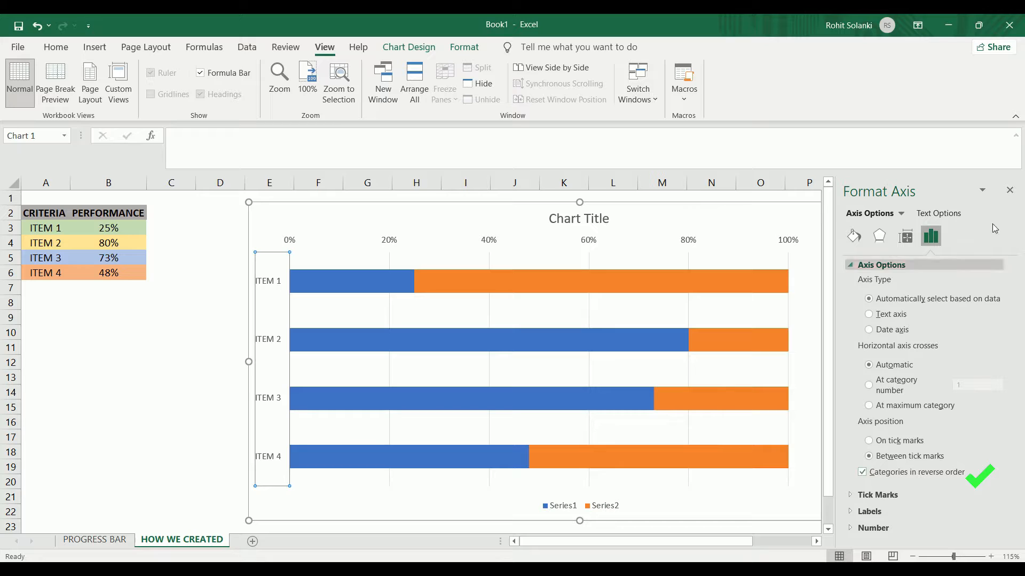
{"action": "left_click", "coordinate": [1010, 190]}
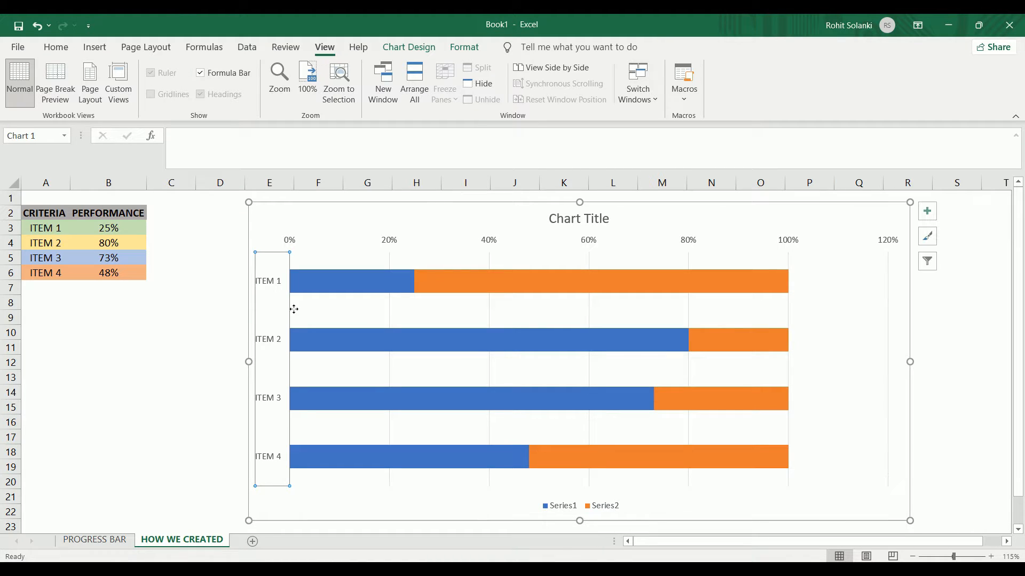
{"action": "left_click", "coordinate": [221, 451]}
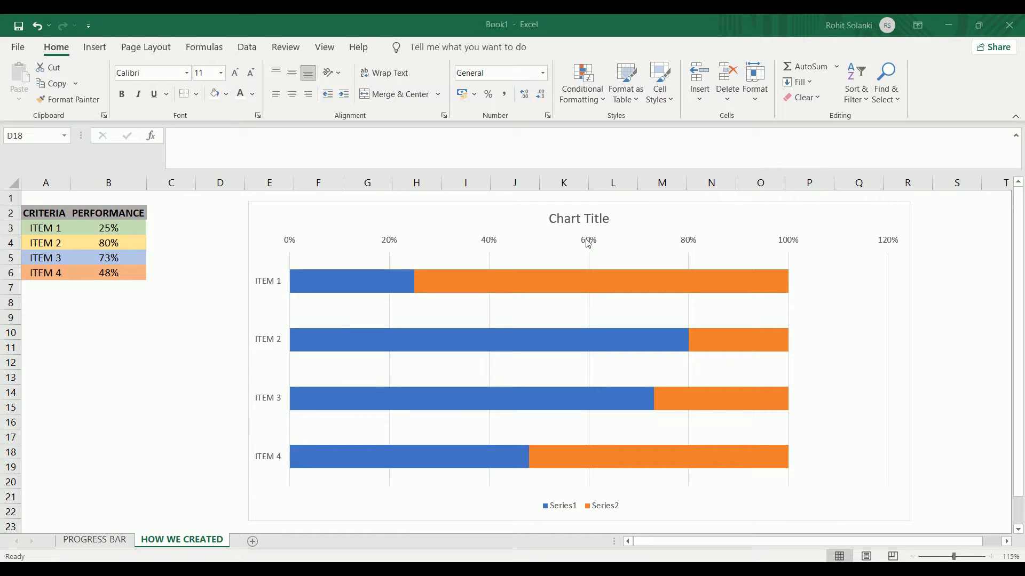
Step: Set the maximum bound of the chart's horizontal percentage axis to 1
{"action": "left_click", "coordinate": [588, 243]}
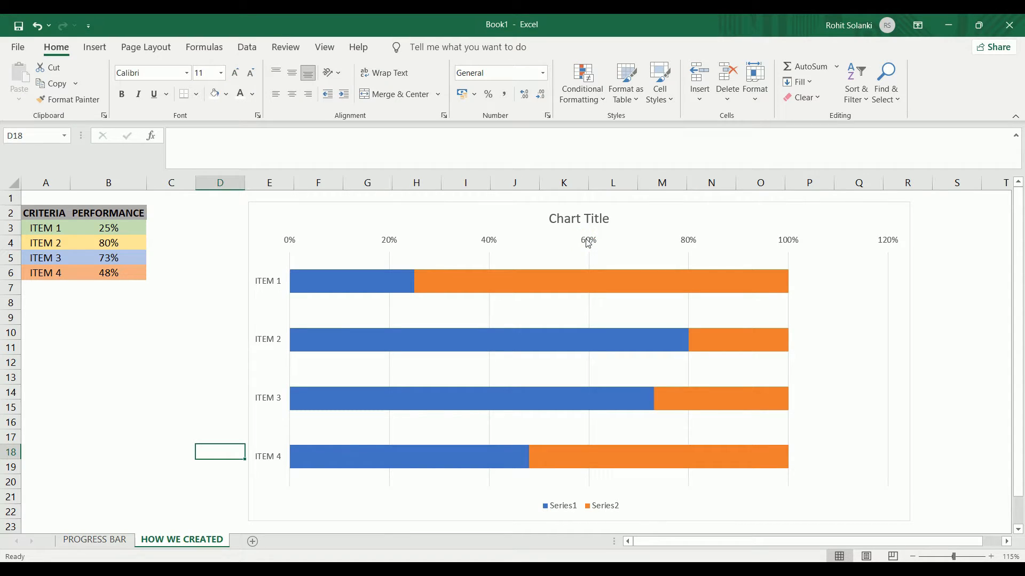
{"action": "right_click", "coordinate": [588, 243]}
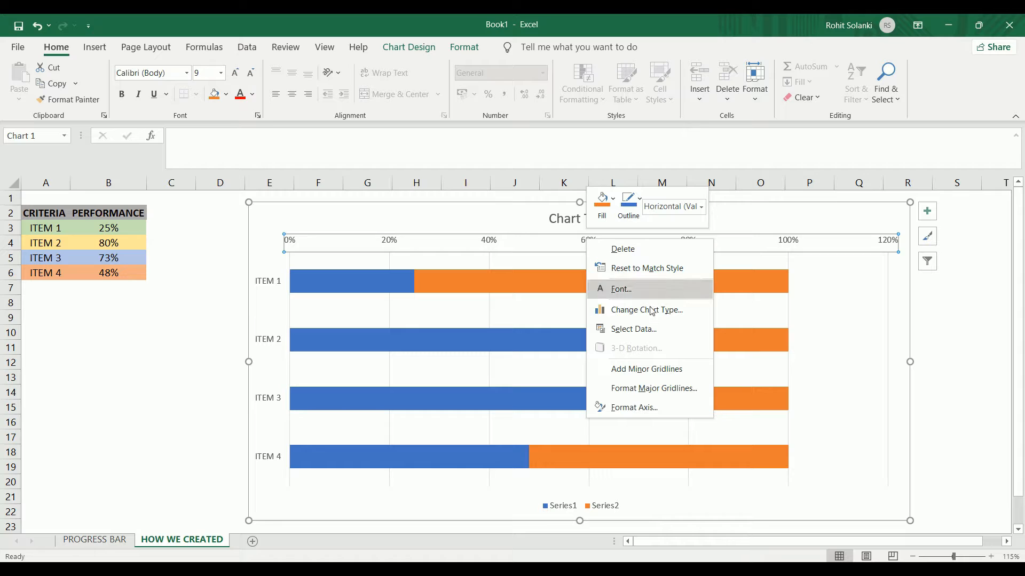
{"action": "left_click", "coordinate": [683, 412]}
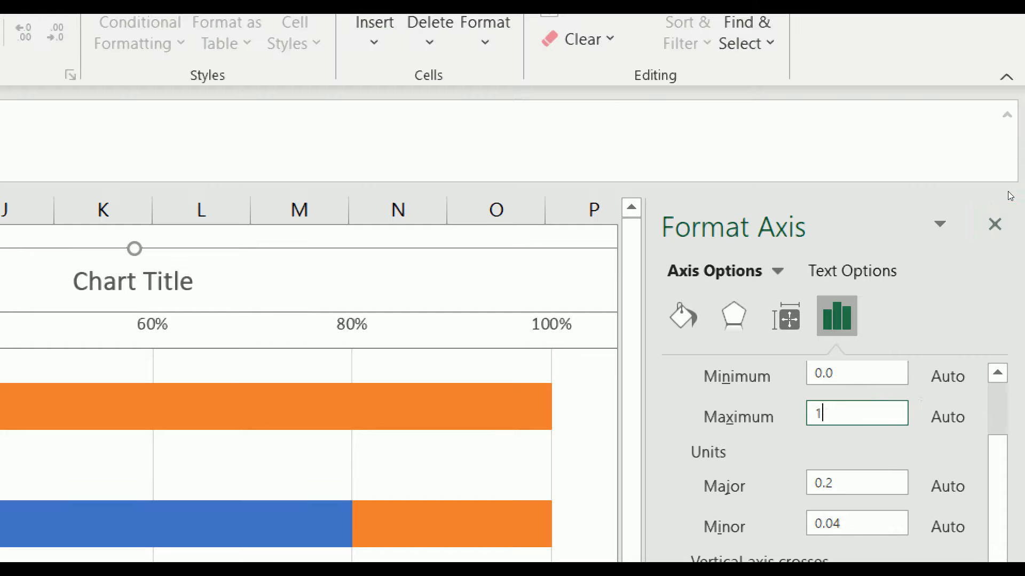
{"action": "key", "text": "Return"}
{"action": "left_click", "coordinate": [995, 53]}
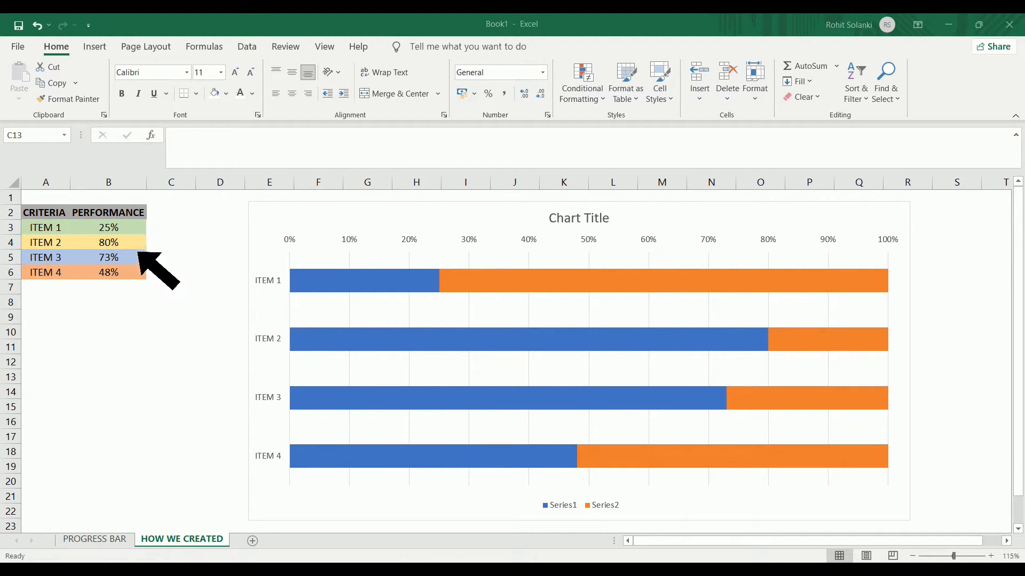
Step: Apply the green shaded theme style from the last row of theme shape styles to only ITEM 1's performance bar
{"action": "left_click", "coordinate": [385, 234]}
{"action": "double_click", "coordinate": [375, 286]}
{"action": "left_click", "coordinate": [376, 285]}
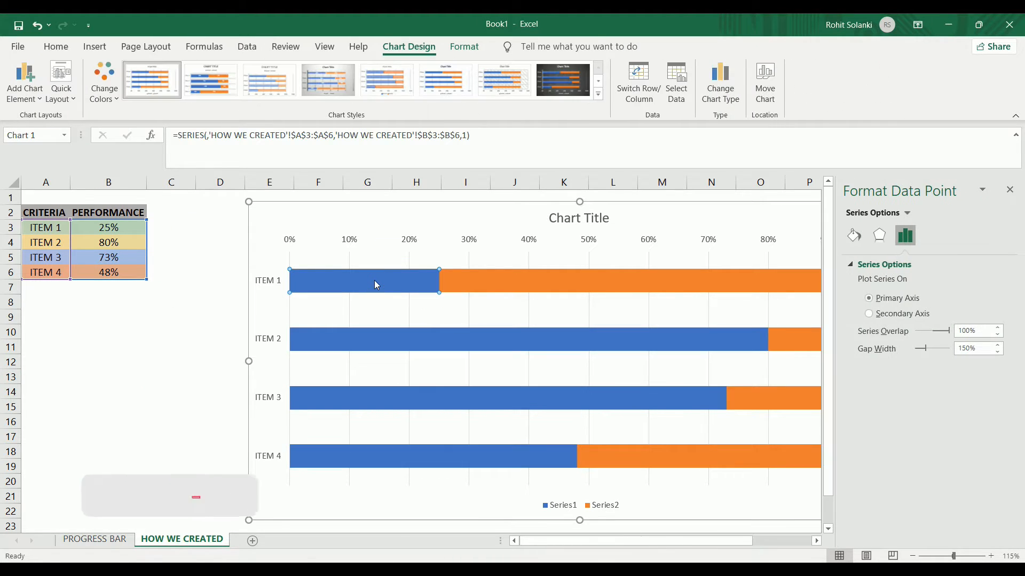
{"action": "left_click", "coordinate": [459, 47]}
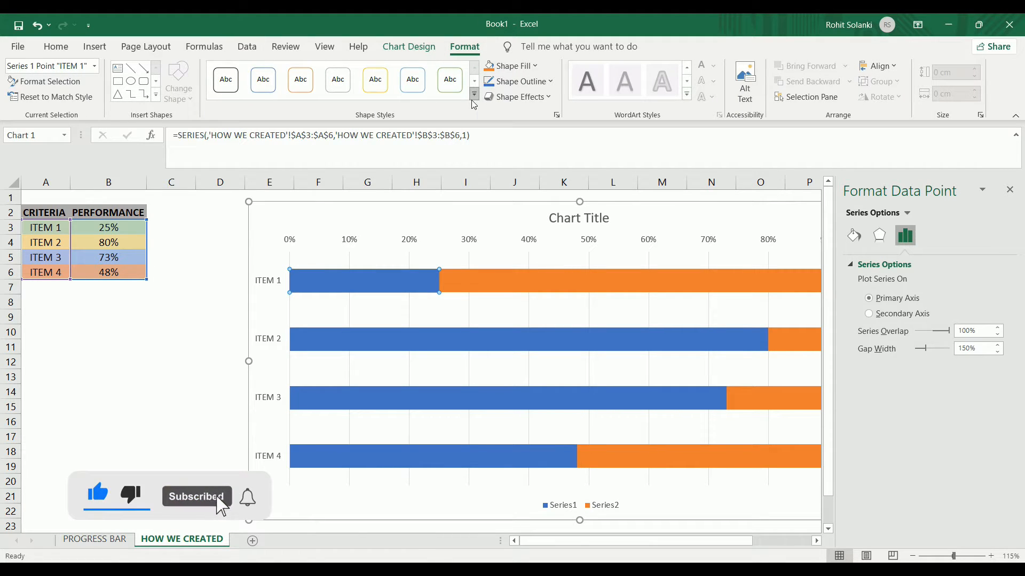
{"action": "left_click", "coordinate": [473, 98]}
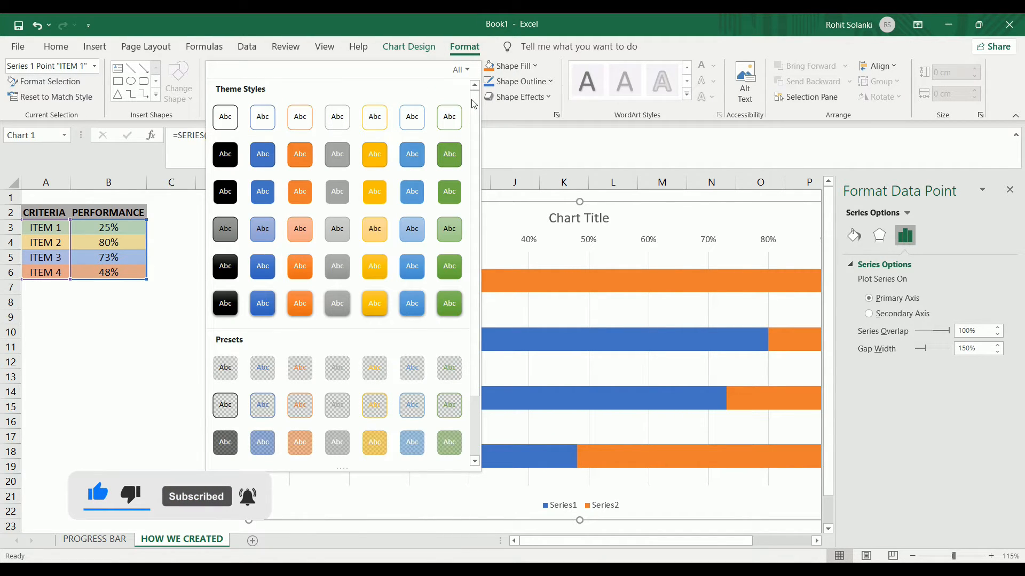
{"action": "left_click", "coordinate": [449, 304]}
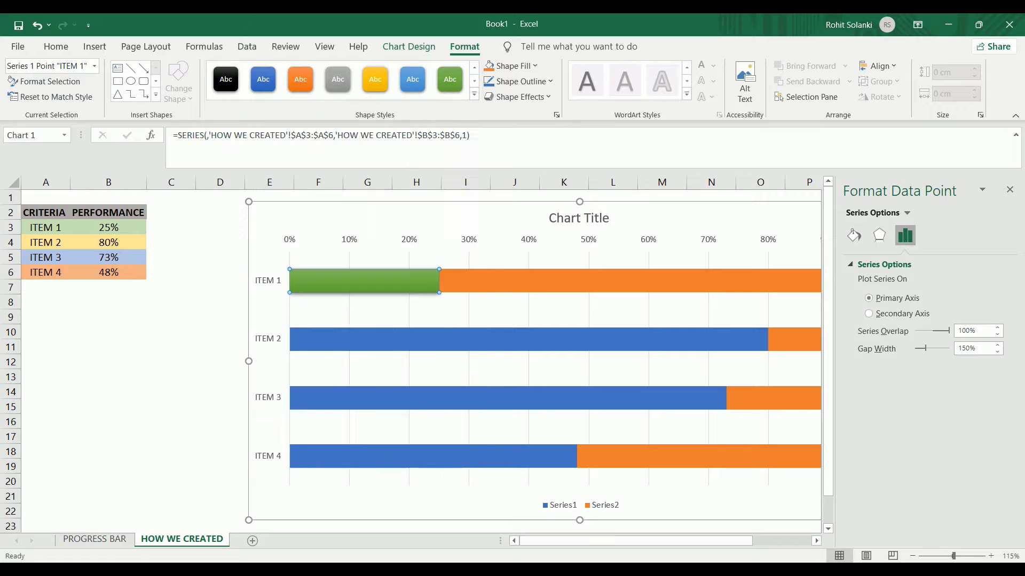
Step: Apply the matching shaded shape styles to the other performance bars: gold for ITEM 2, light blue for ITEM 3 and orange for ITEM 4
{"action": "left_click", "coordinate": [433, 339]}
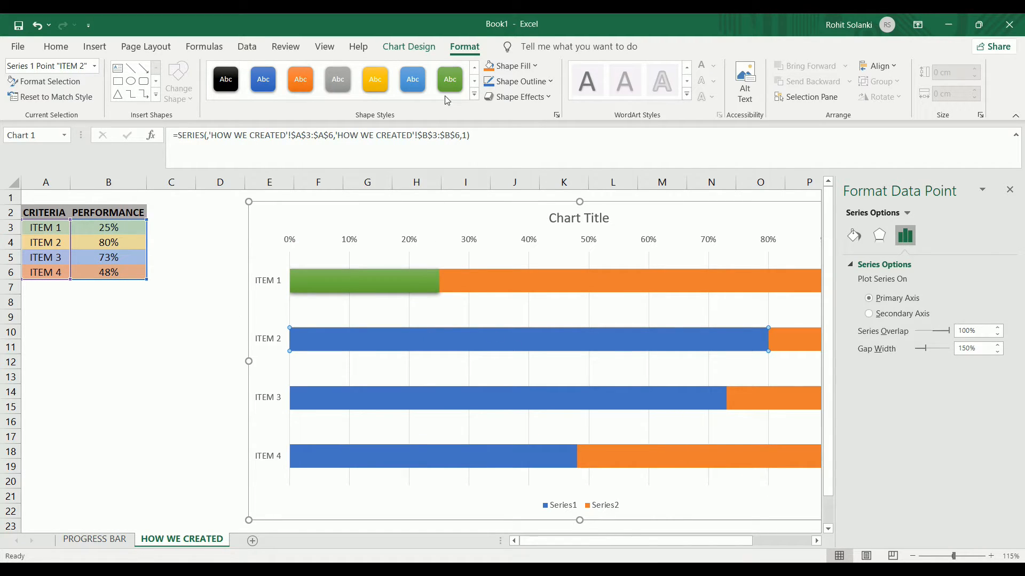
{"action": "left_click", "coordinate": [375, 79]}
{"action": "left_click", "coordinate": [393, 402]}
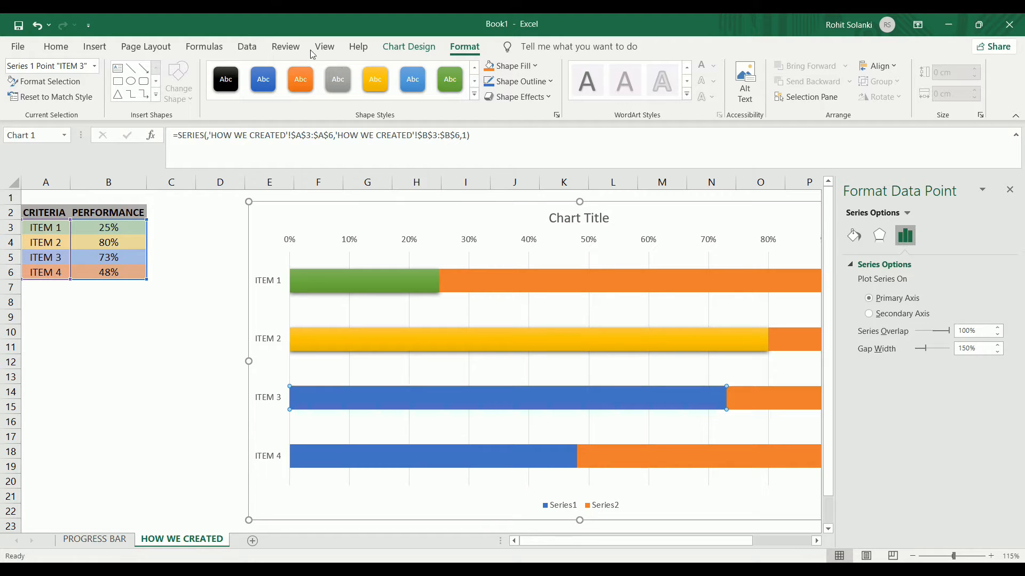
{"action": "left_click", "coordinate": [412, 79]}
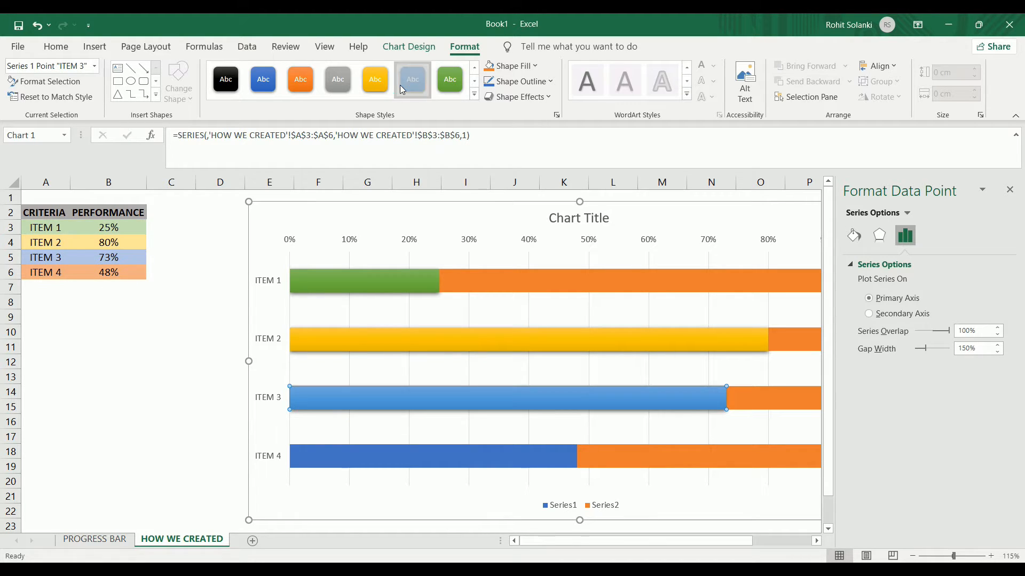
{"action": "left_click", "coordinate": [333, 464]}
{"action": "left_click", "coordinate": [301, 80]}
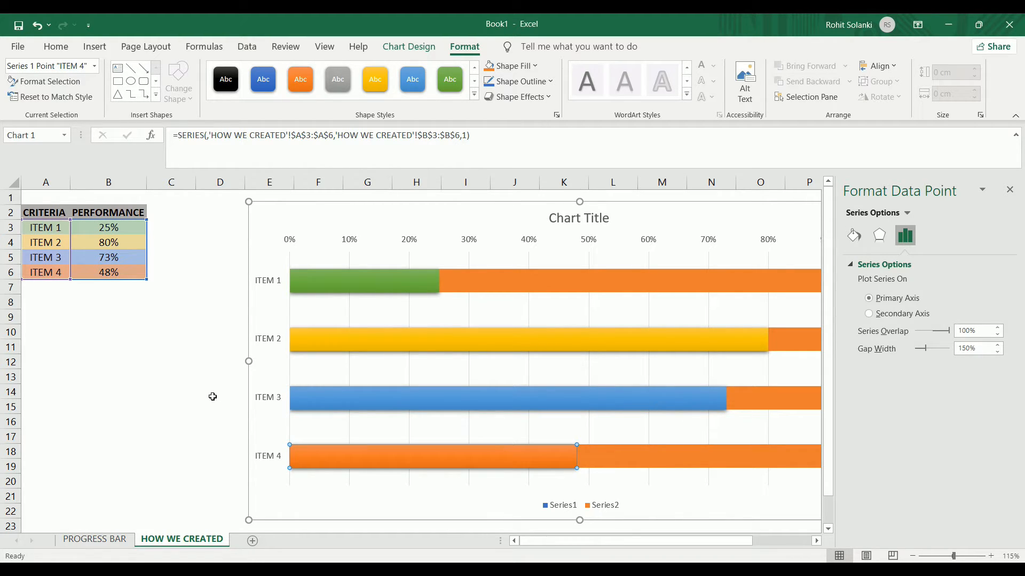
{"action": "left_click", "coordinate": [1009, 190]}
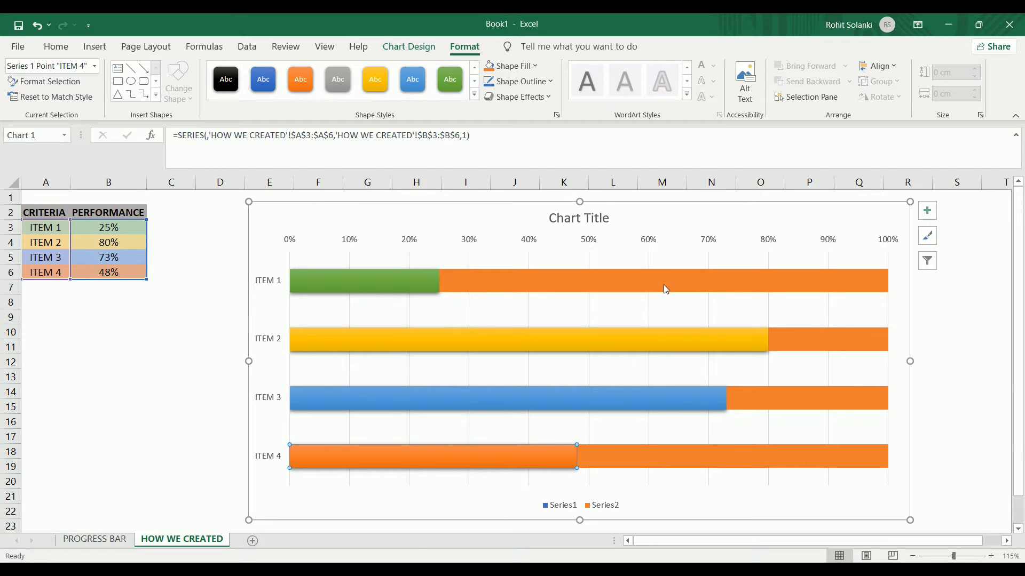
Step: Fill the whole Series2 remainder bars with solid theme green at 60% transparency
{"action": "double_click", "coordinate": [664, 285]}
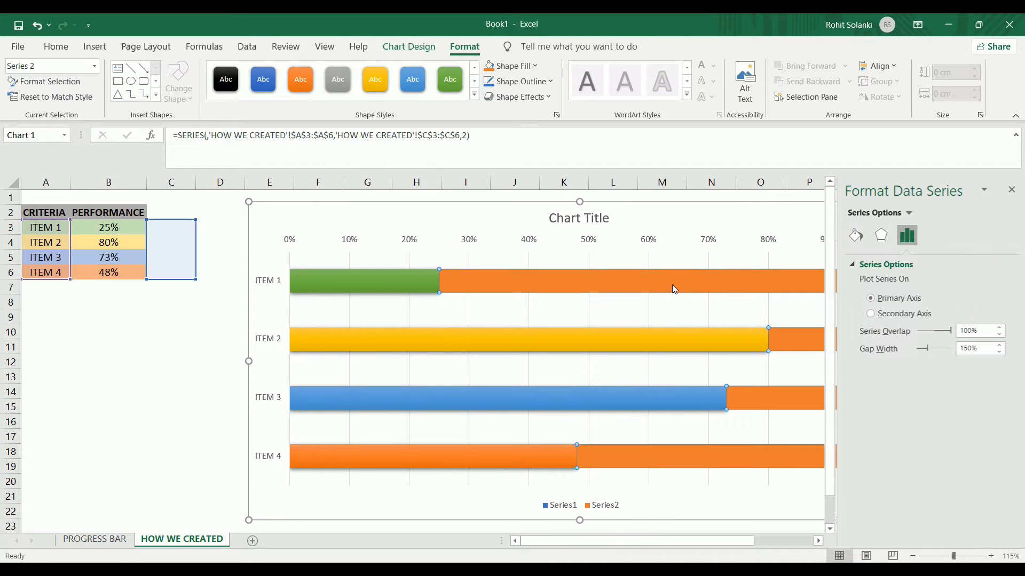
{"action": "left_click", "coordinate": [854, 236]}
{"action": "left_click", "coordinate": [854, 268]}
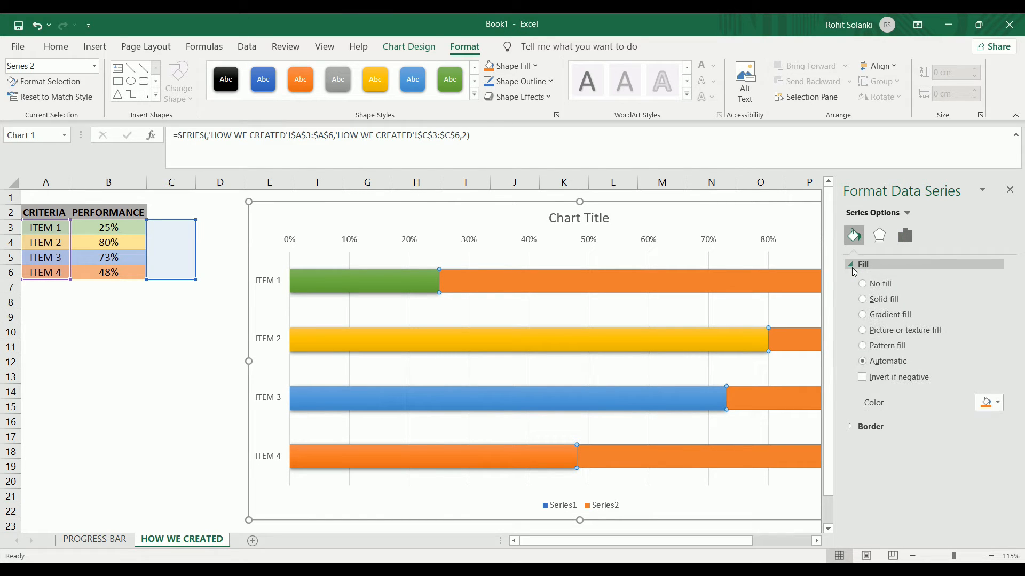
{"action": "left_click", "coordinate": [994, 407]}
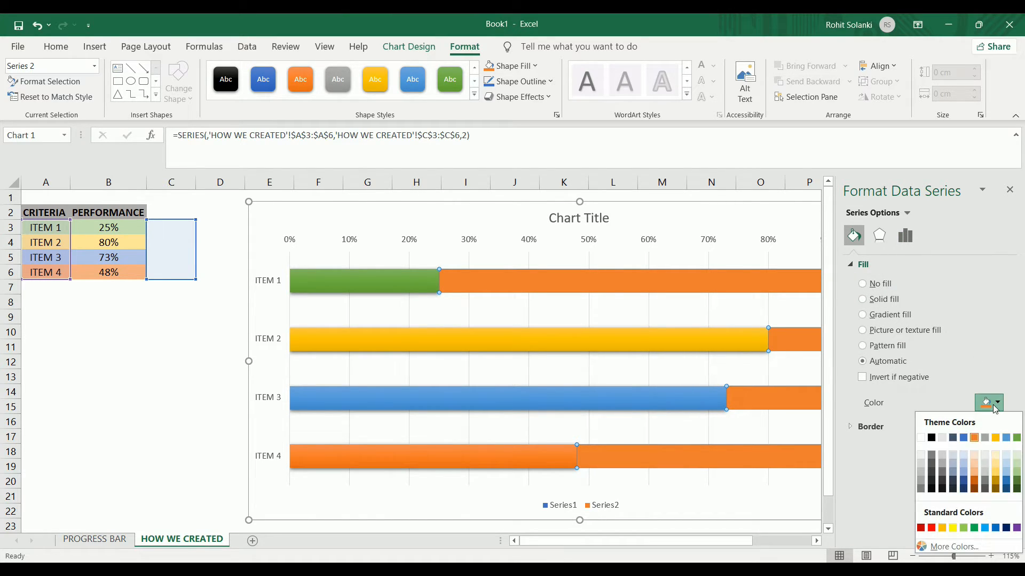
{"action": "left_click", "coordinate": [1016, 438]}
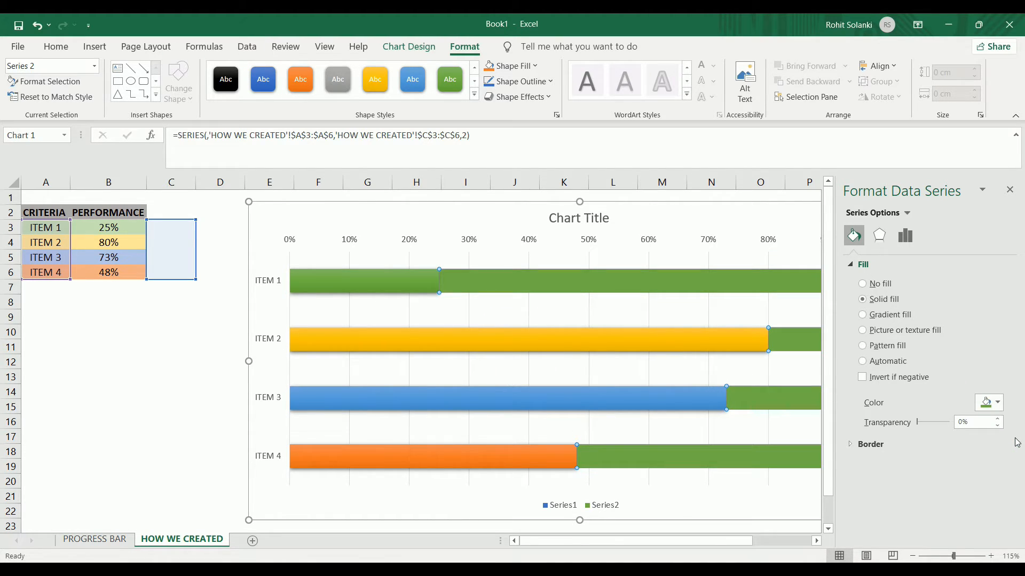
{"action": "left_click", "coordinate": [961, 422]}
{"action": "type", "text": "60"}
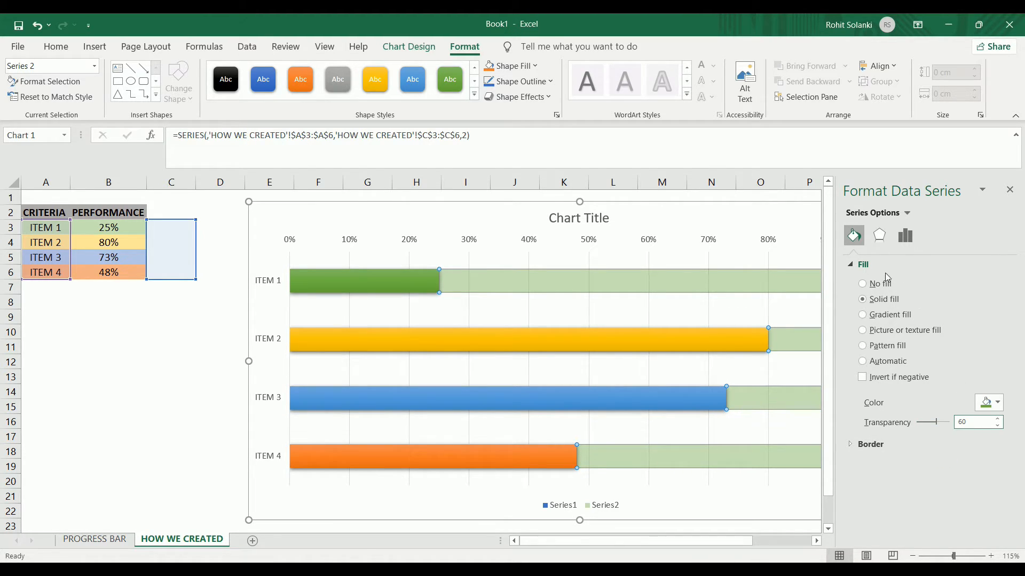
Step: Recolor the individual remainder segments to match their bars: theme gold for ITEM 2, light blue for ITEM 3 and orange for ITEM 4
{"action": "left_click", "coordinate": [790, 344]}
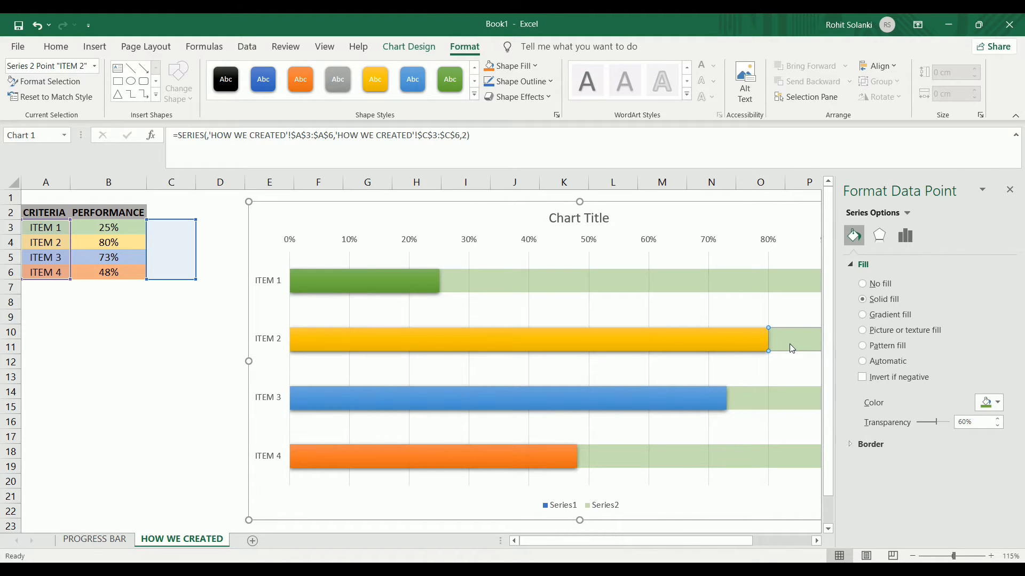
{"action": "left_click", "coordinate": [996, 403]}
{"action": "left_click", "coordinate": [996, 437]}
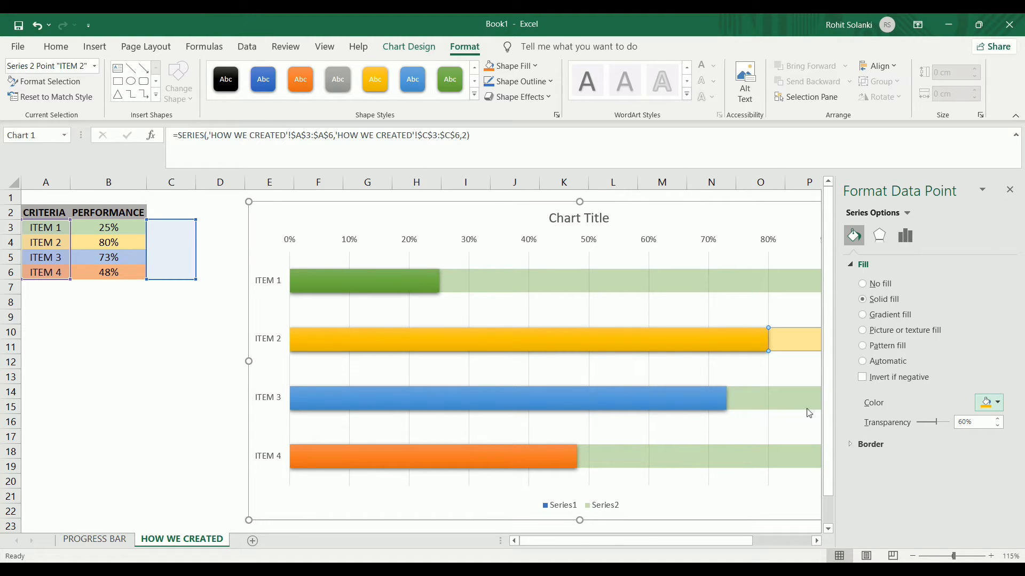
{"action": "left_click", "coordinate": [757, 406]}
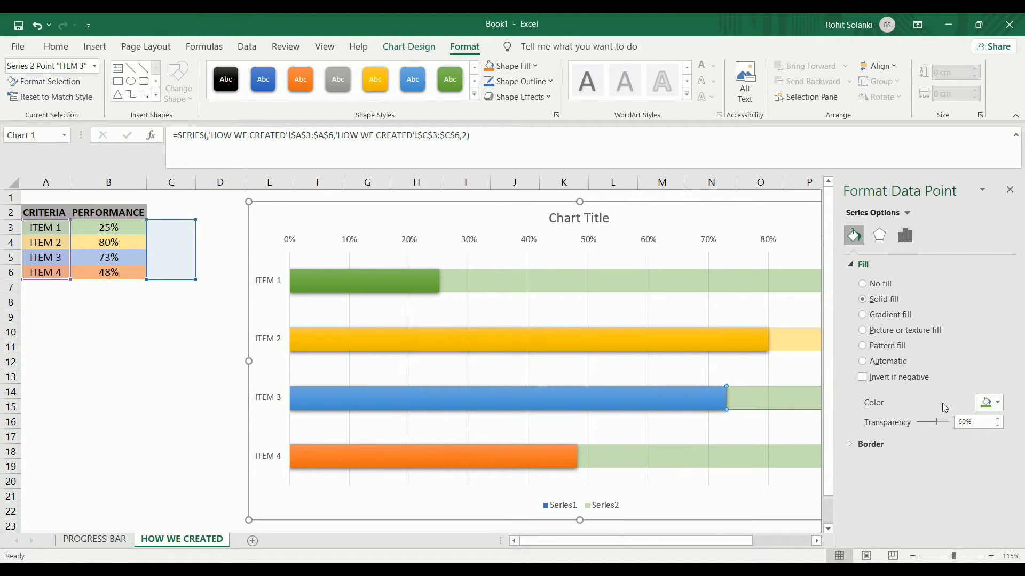
{"action": "left_click", "coordinate": [990, 403]}
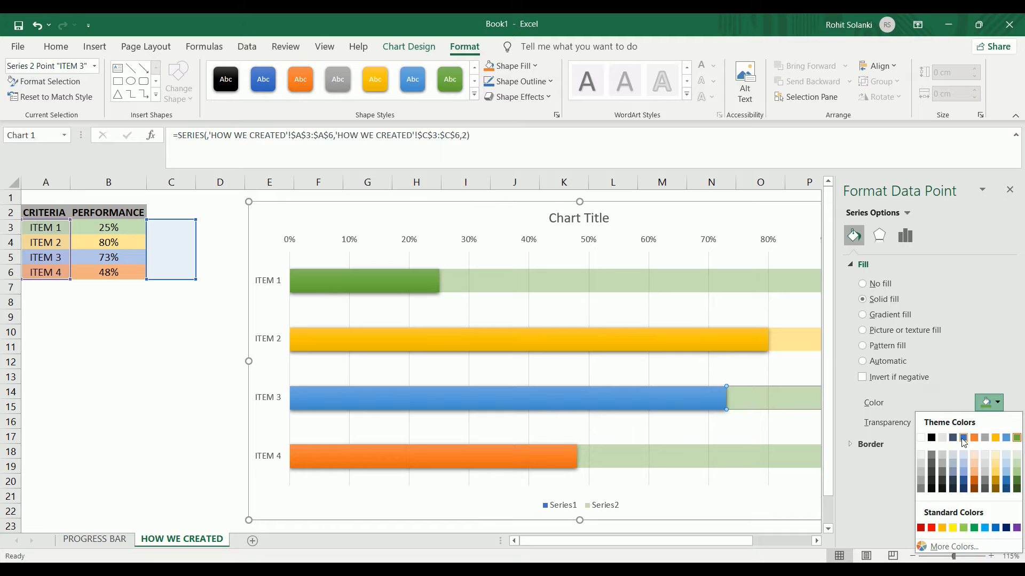
{"action": "left_click", "coordinate": [1006, 438]}
{"action": "left_click", "coordinate": [747, 455]}
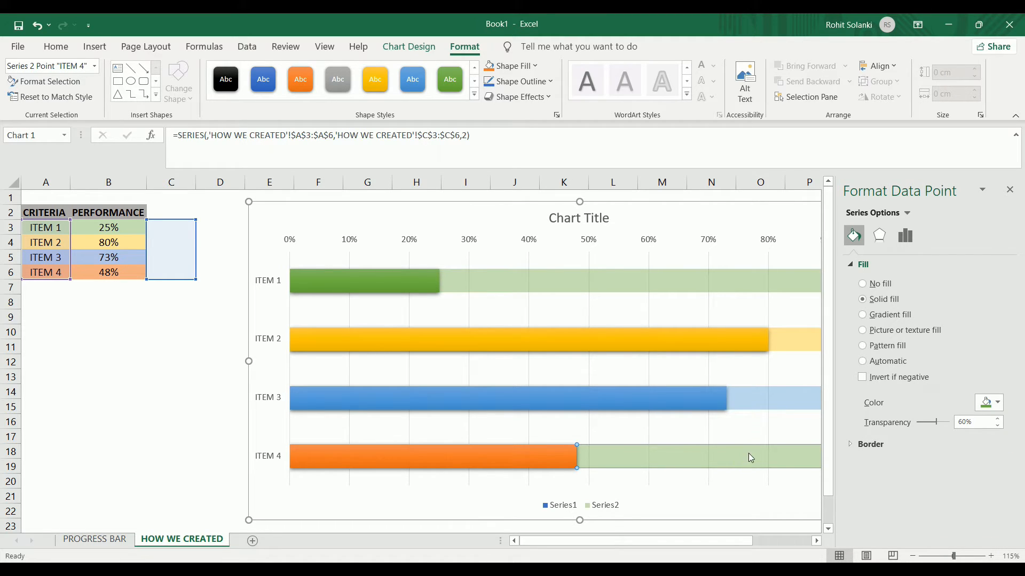
{"action": "left_click", "coordinate": [986, 406]}
{"action": "left_click", "coordinate": [977, 438]}
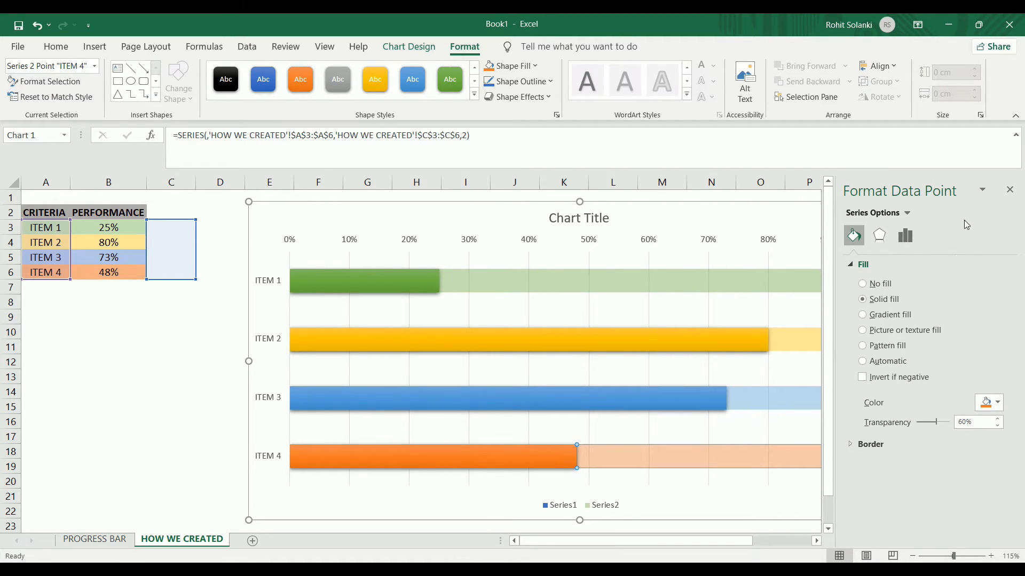
{"action": "left_click", "coordinate": [1009, 190]}
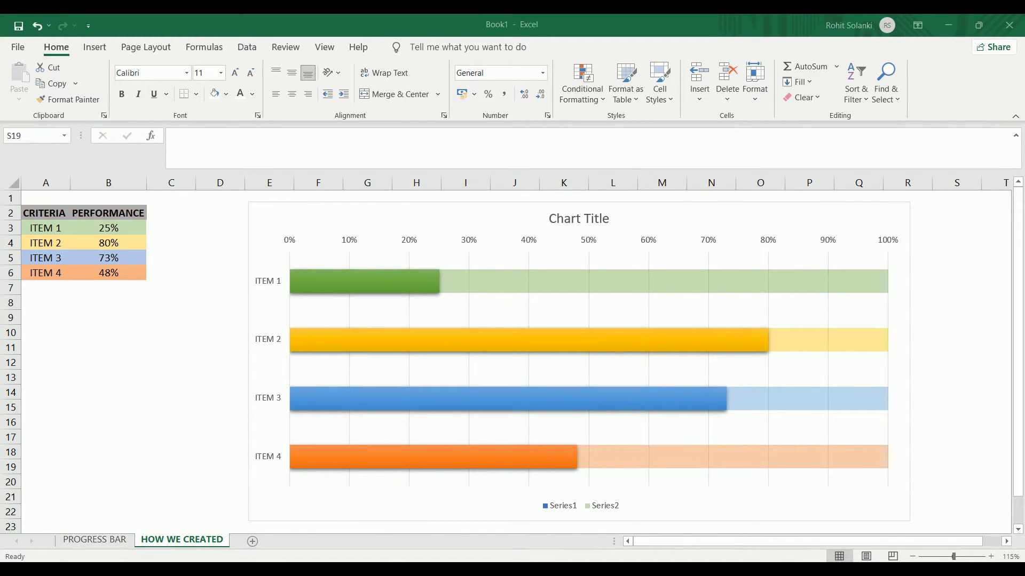
Step: Add data labels to the Series1 performance bars and set their text fill to white
{"action": "left_click", "coordinate": [371, 289]}
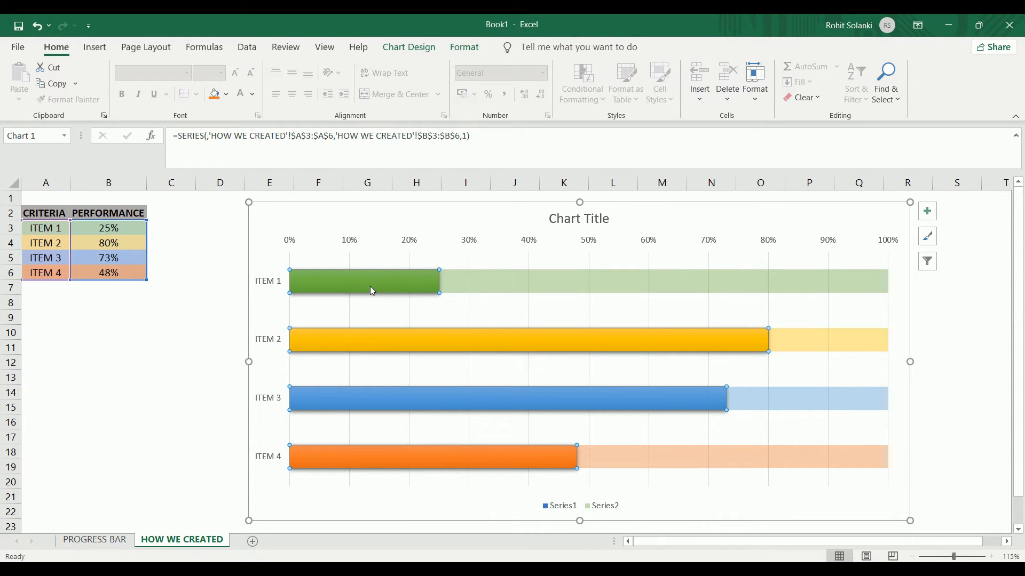
{"action": "right_click", "coordinate": [372, 291]}
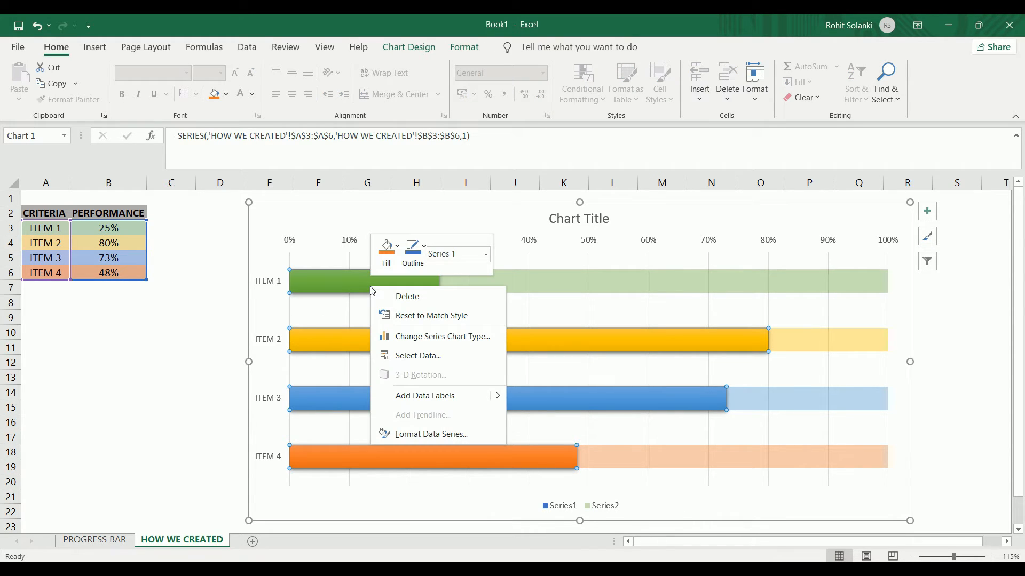
{"action": "left_click", "coordinate": [468, 401]}
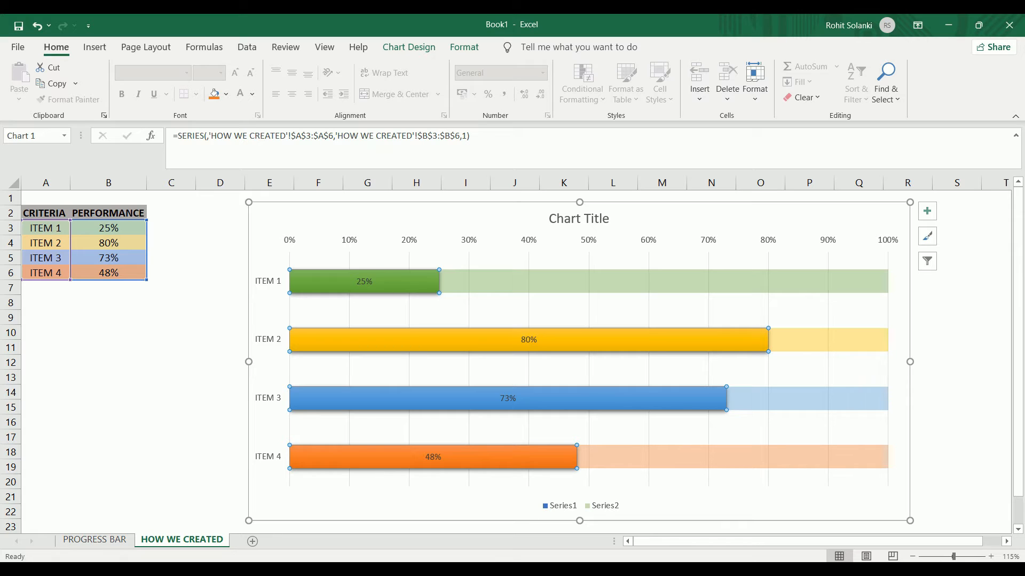
{"action": "left_click", "coordinate": [376, 288]}
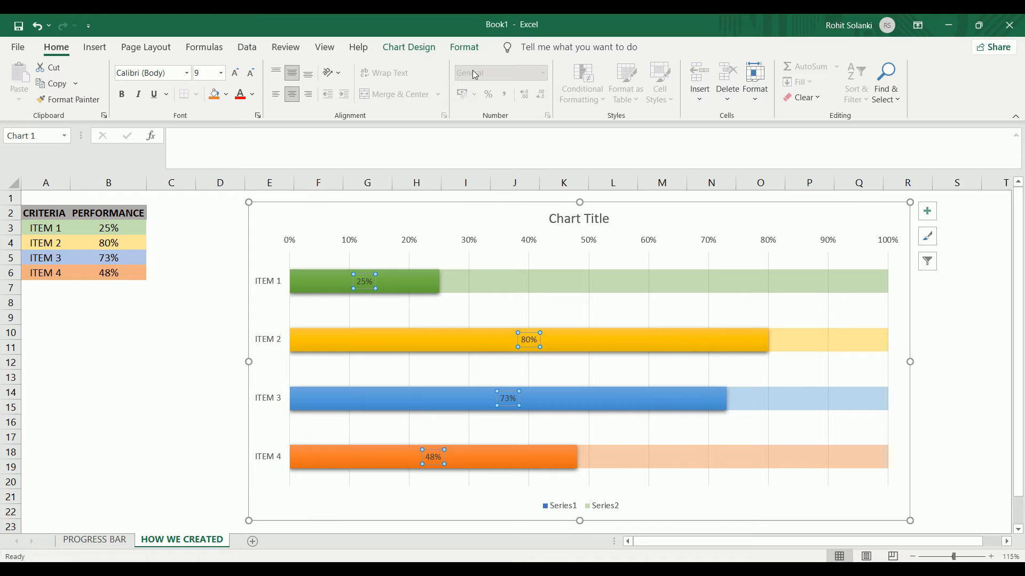
{"action": "left_click", "coordinate": [465, 47]}
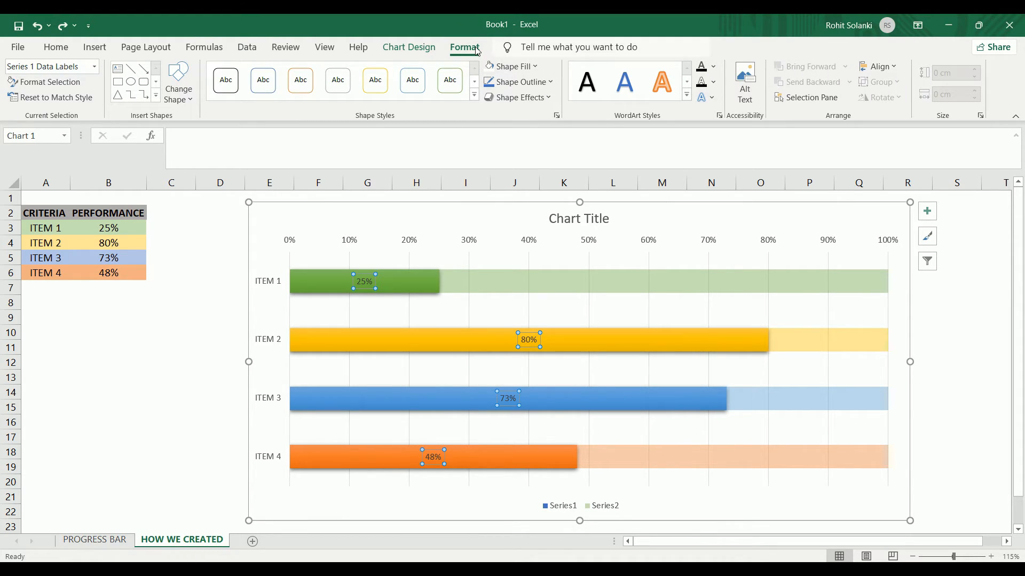
{"action": "left_click", "coordinate": [713, 66]}
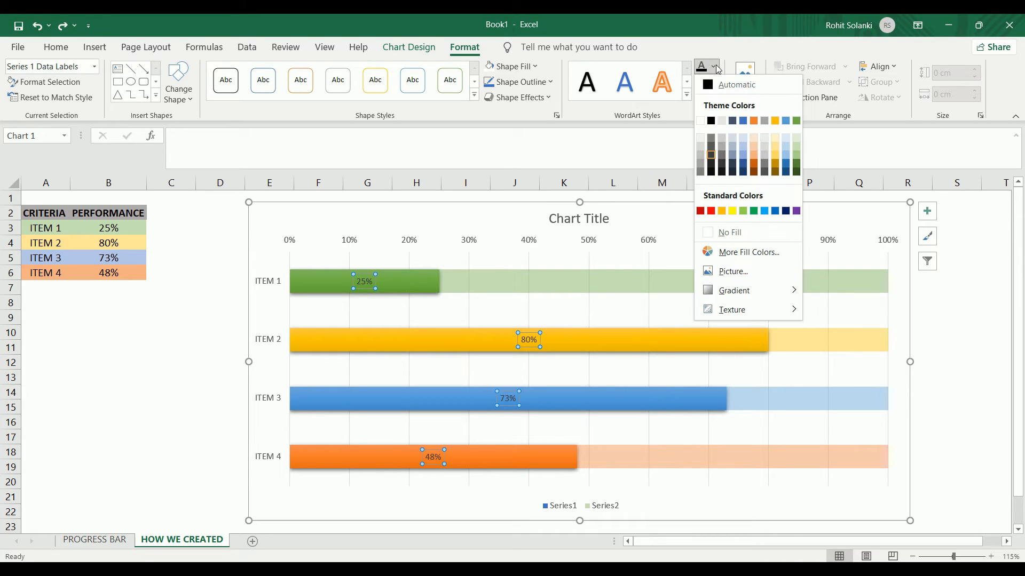
{"action": "left_click", "coordinate": [700, 121]}
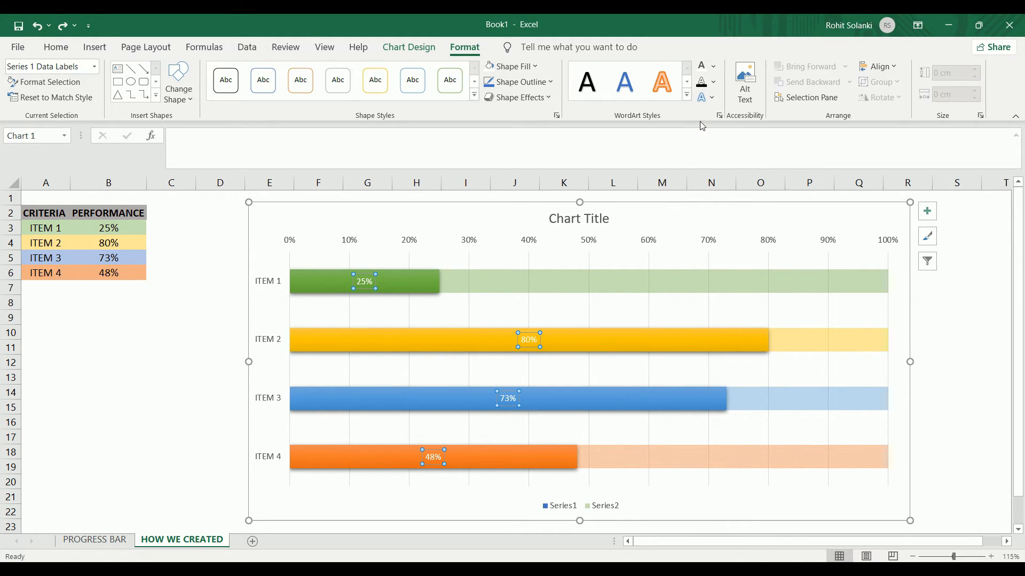
Step: Make the performance bars' data labels and the chart's ITEM category axis labels bold
{"action": "left_click", "coordinate": [56, 47]}
{"action": "left_click", "coordinate": [126, 95]}
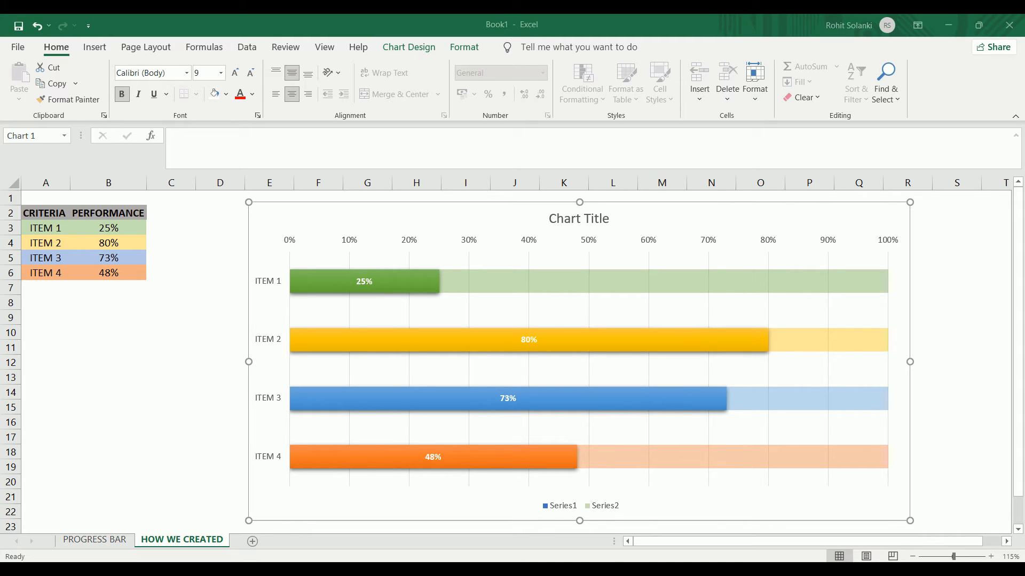
{"action": "left_click", "coordinate": [266, 286]}
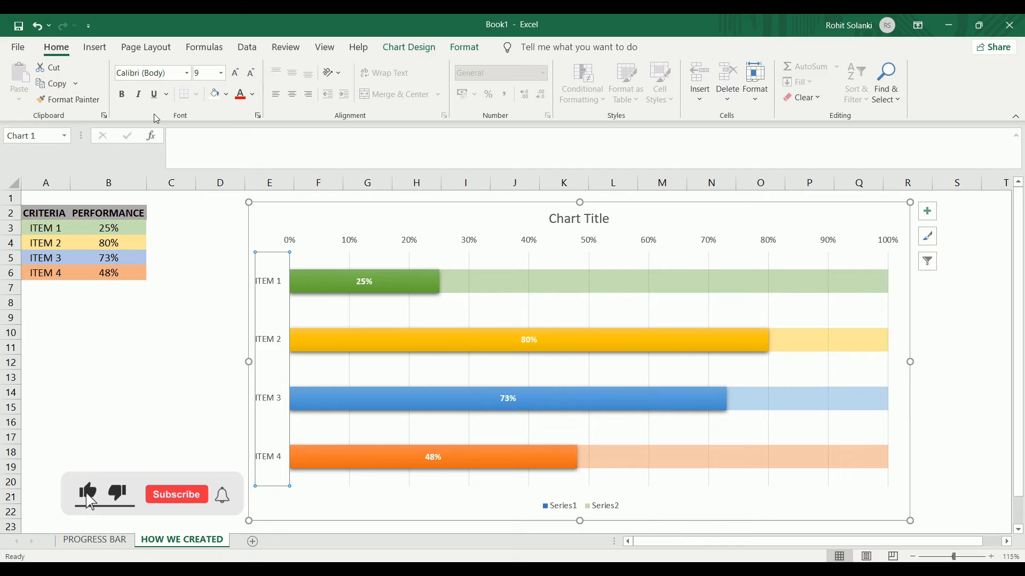
{"action": "left_click", "coordinate": [122, 96]}
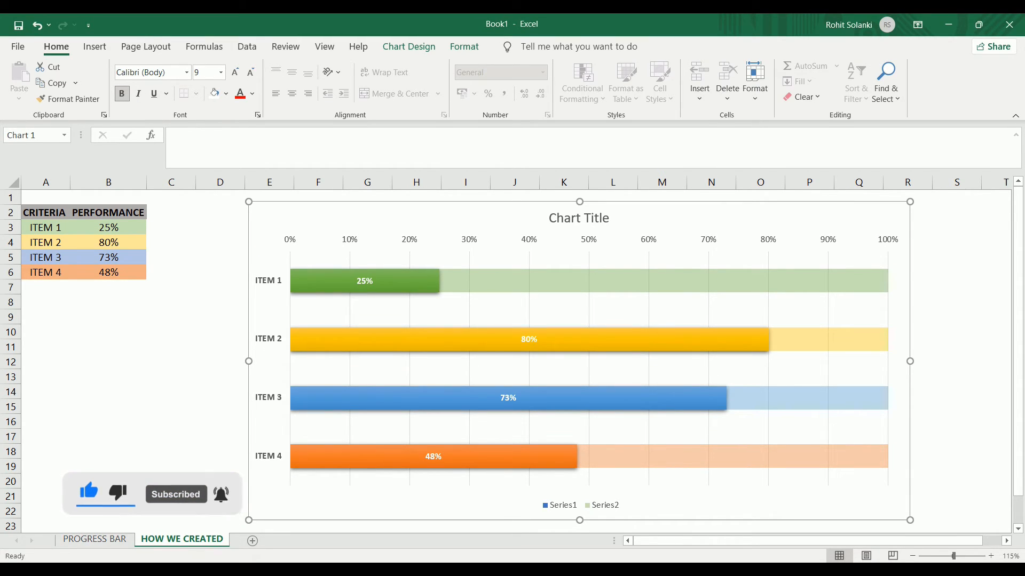
Step: Remove the chart title, data labels, gridlines and legend from the chart
{"action": "left_click", "coordinate": [927, 214]}
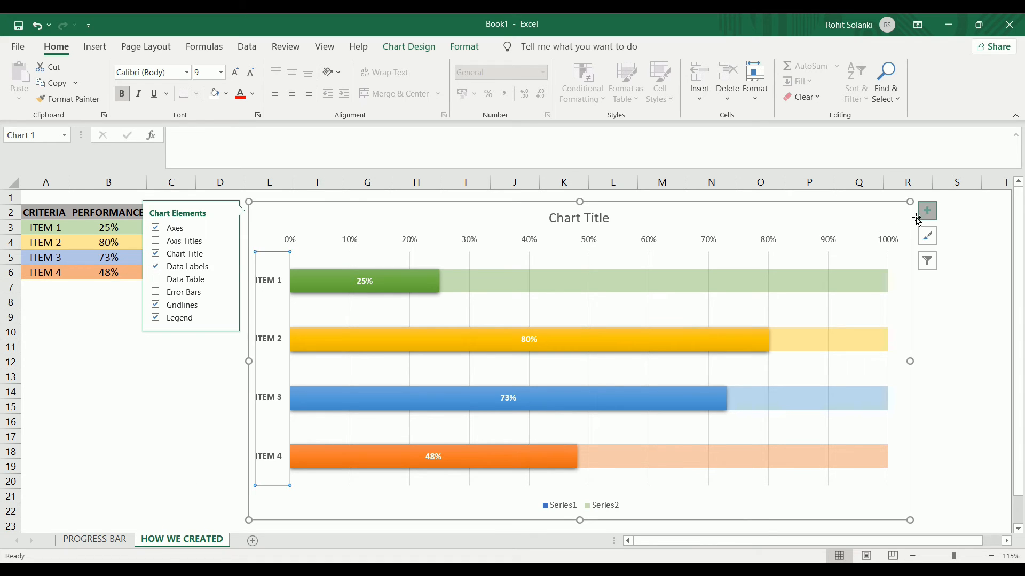
{"action": "left_click", "coordinate": [928, 215]}
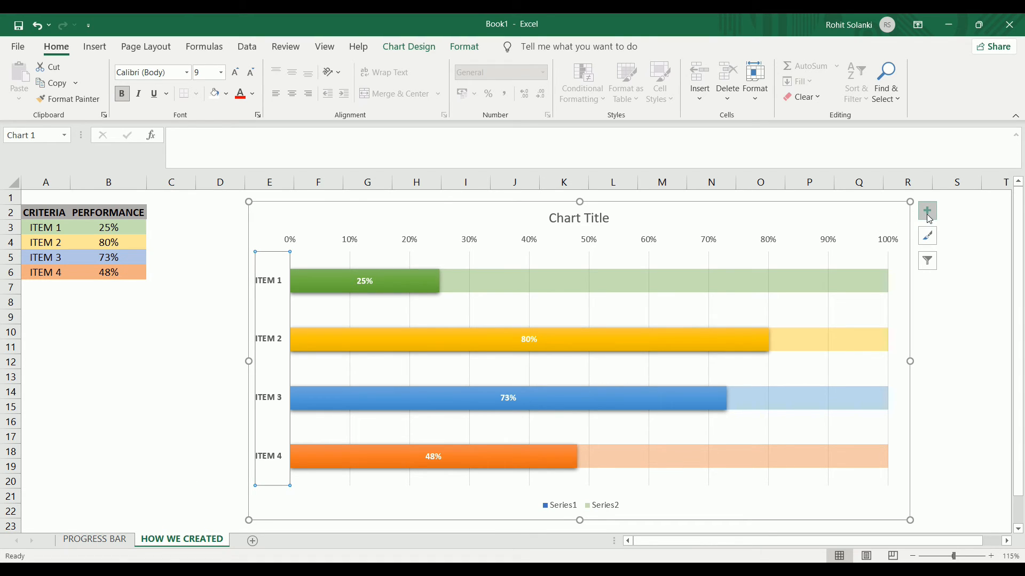
{"action": "left_click", "coordinate": [928, 214]}
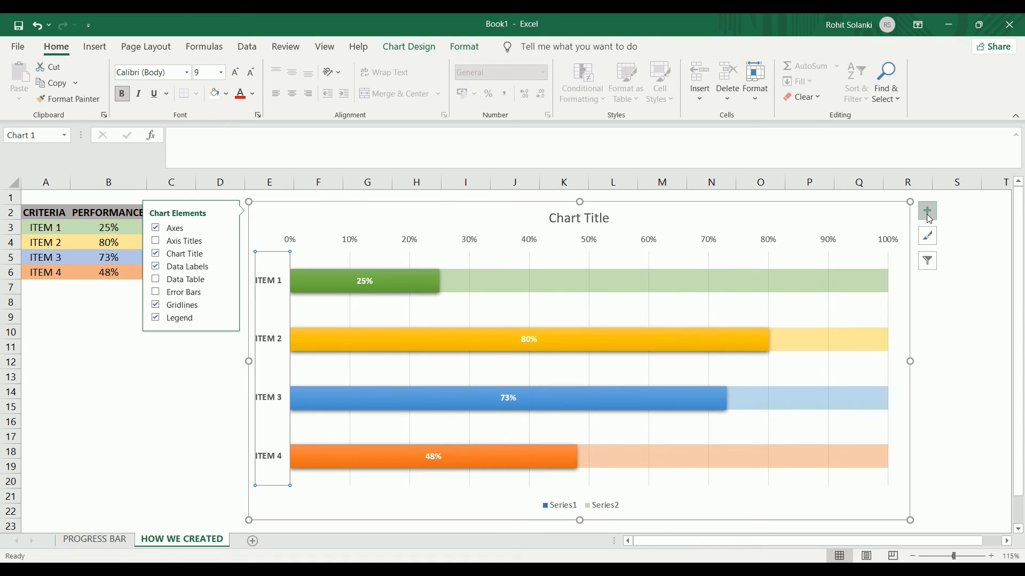
{"action": "left_click", "coordinate": [197, 255]}
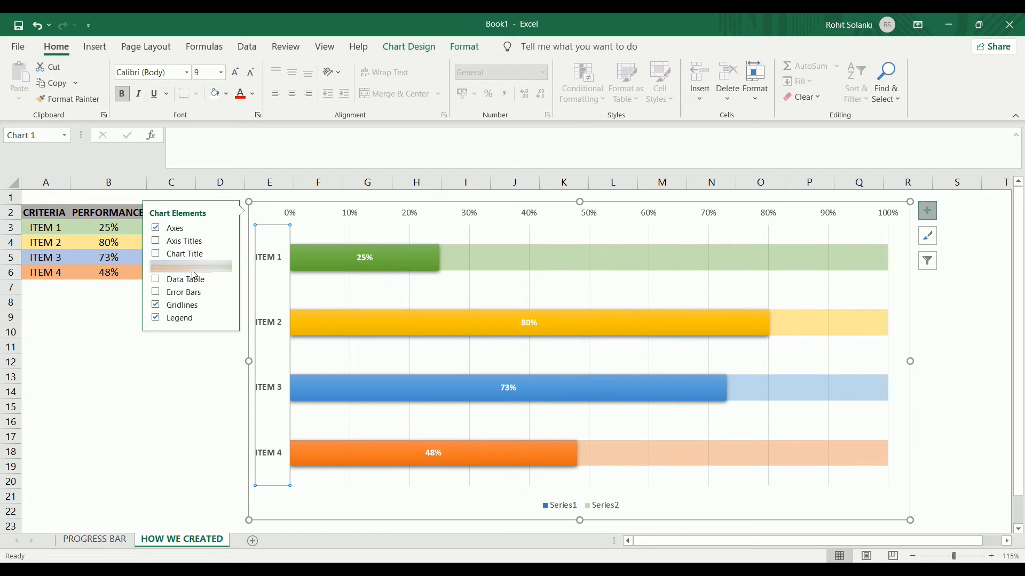
{"action": "left_click", "coordinate": [182, 272]}
{"action": "left_click", "coordinate": [184, 304]}
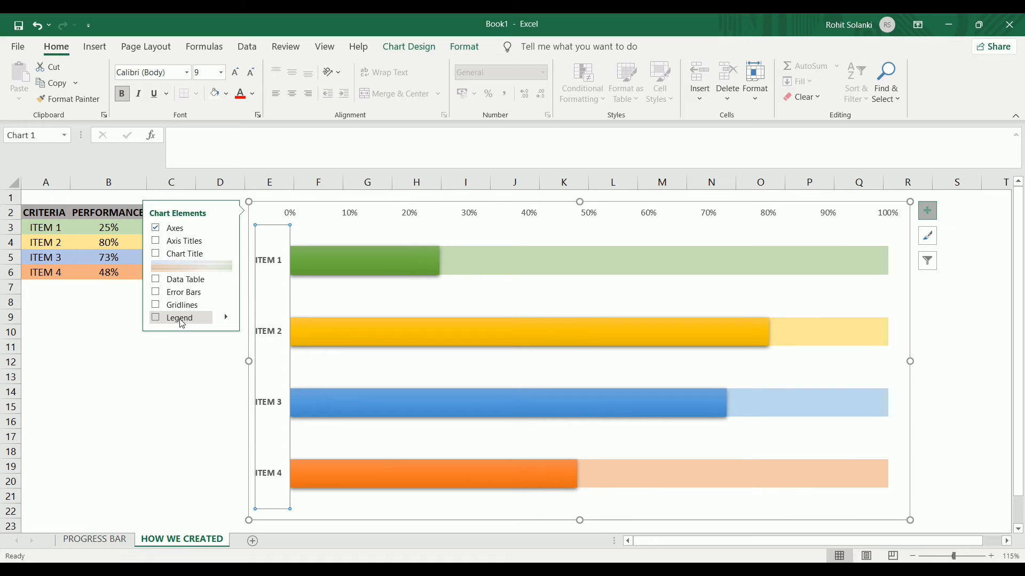
{"action": "left_click", "coordinate": [184, 392]}
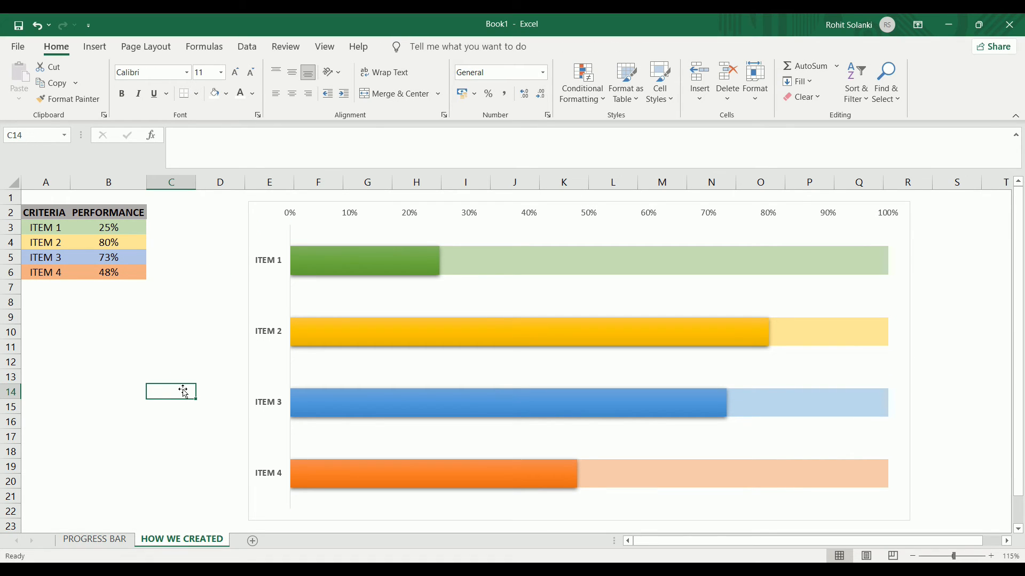
Step: Delete the horizontal percentage axis from the chart
{"action": "left_click", "coordinate": [528, 214]}
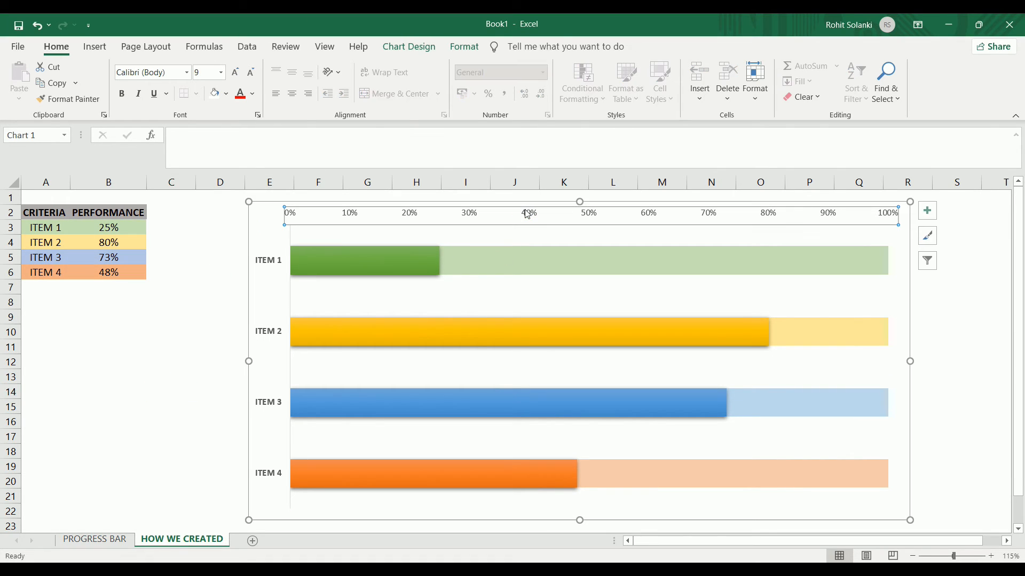
{"action": "key", "text": "Delete"}
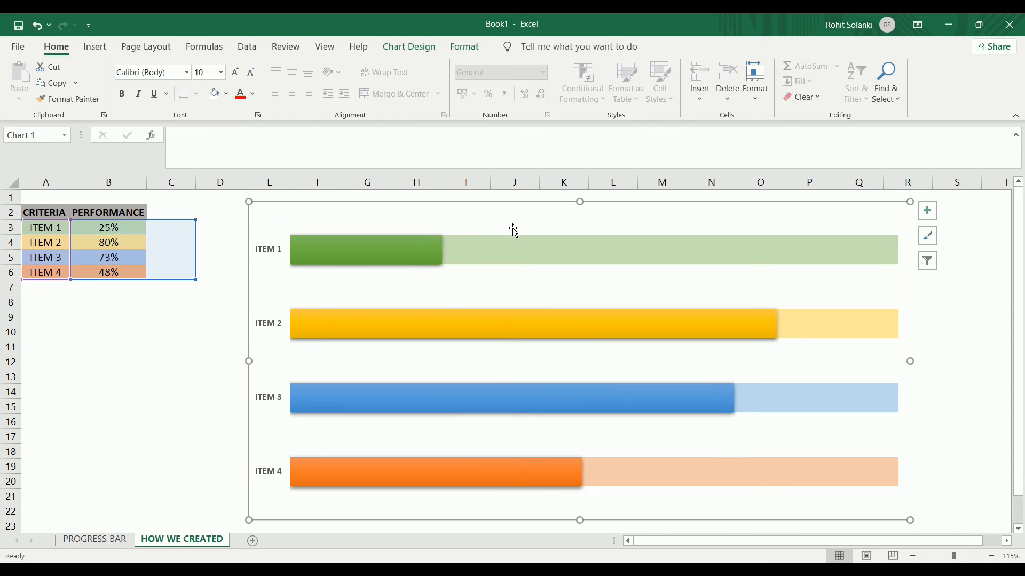
{"action": "left_click", "coordinate": [123, 333]}
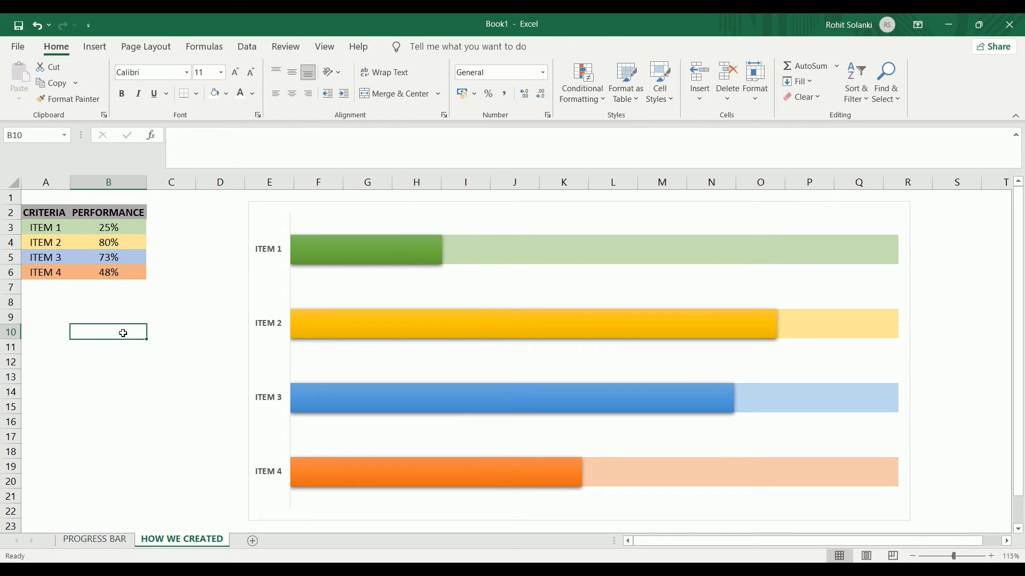
Step: Set the chart area's border color to theme white
{"action": "left_click", "coordinate": [619, 223]}
{"action": "double_click", "coordinate": [559, 216]}
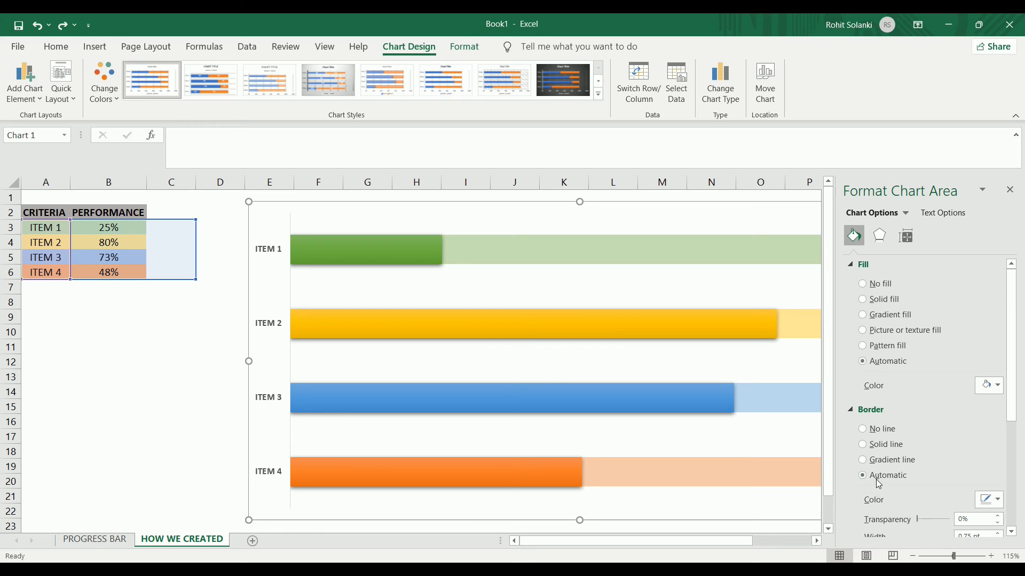
{"action": "left_click", "coordinate": [997, 501]}
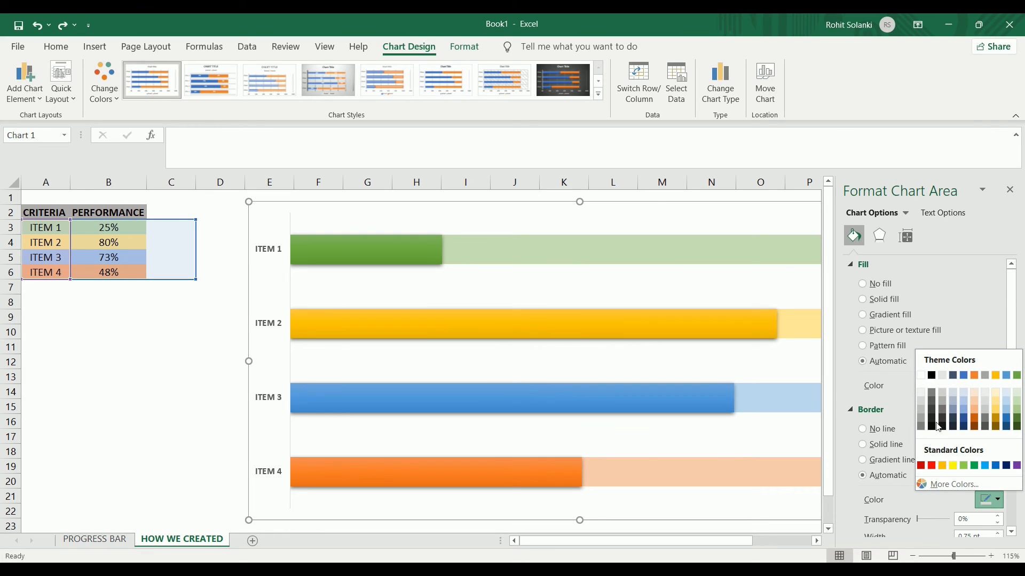
{"action": "left_click", "coordinate": [921, 375]}
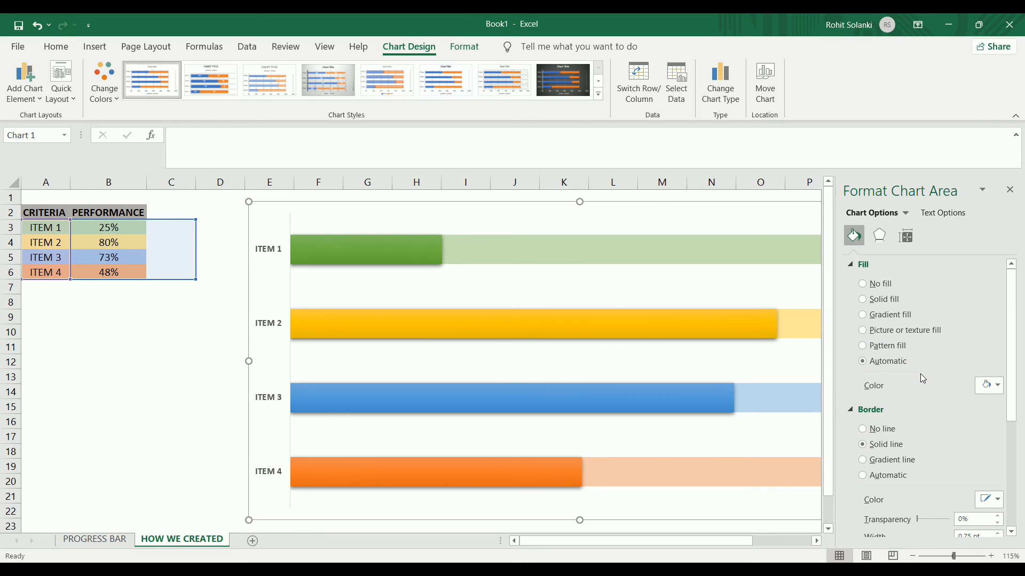
Step: Set the vertical category axis line color to theme white and close the formatting pane
{"action": "left_click", "coordinate": [291, 289]}
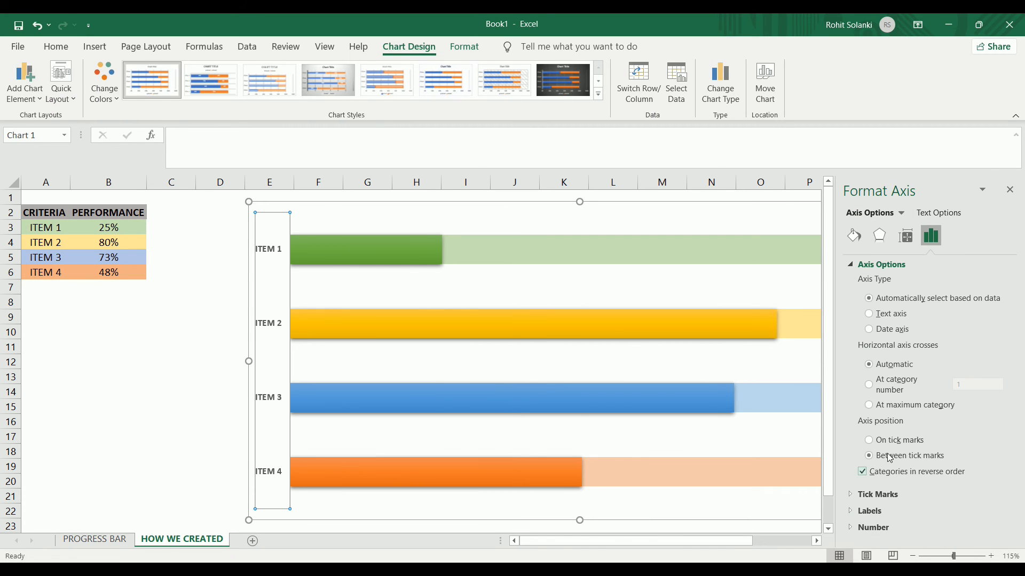
{"action": "left_click", "coordinate": [854, 236]}
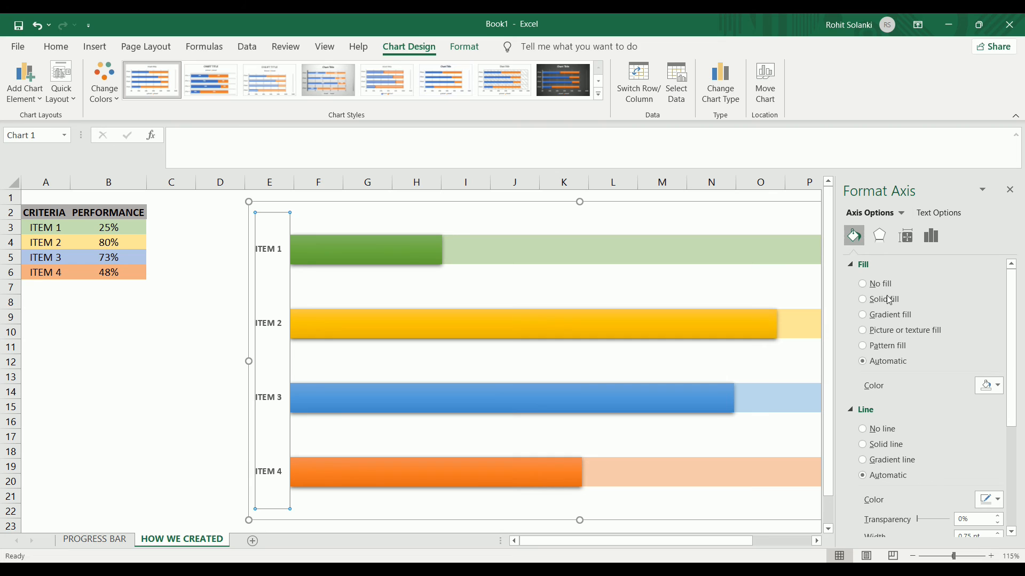
{"action": "left_click", "coordinate": [991, 500]}
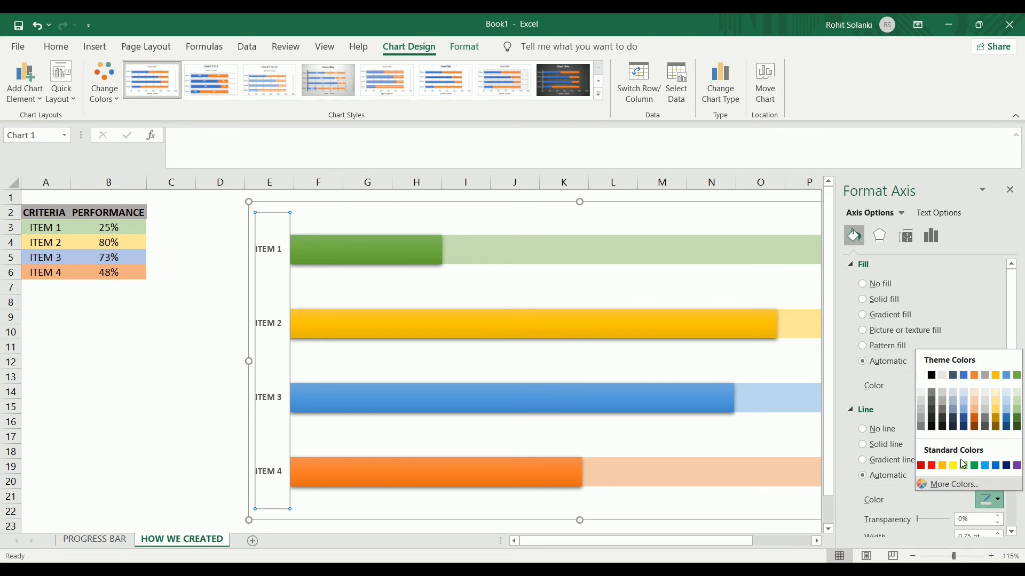
{"action": "left_click", "coordinate": [923, 380]}
{"action": "key", "text": "Escape"}
{"action": "key", "text": "Escape"}
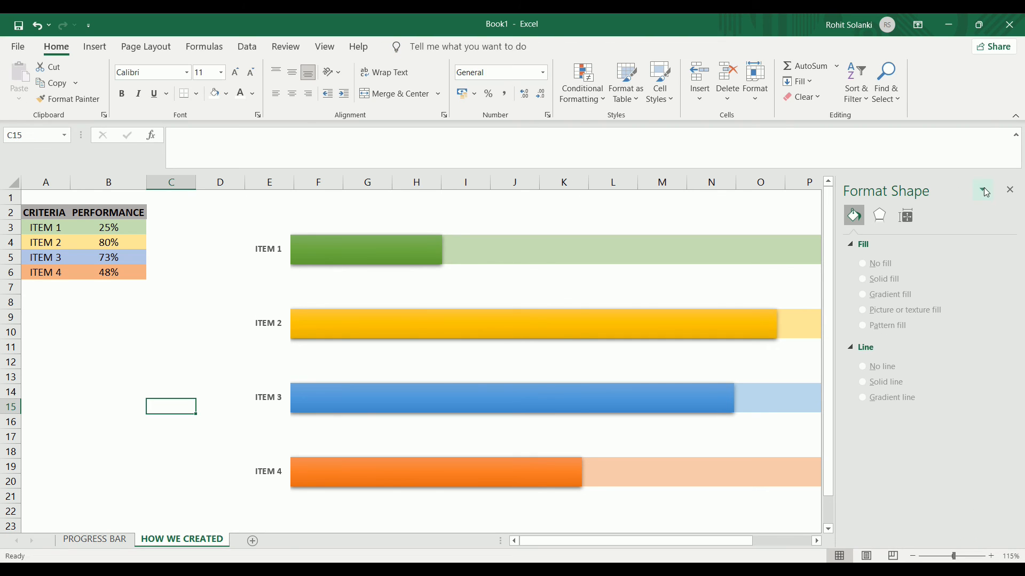
{"action": "left_click", "coordinate": [1009, 190]}
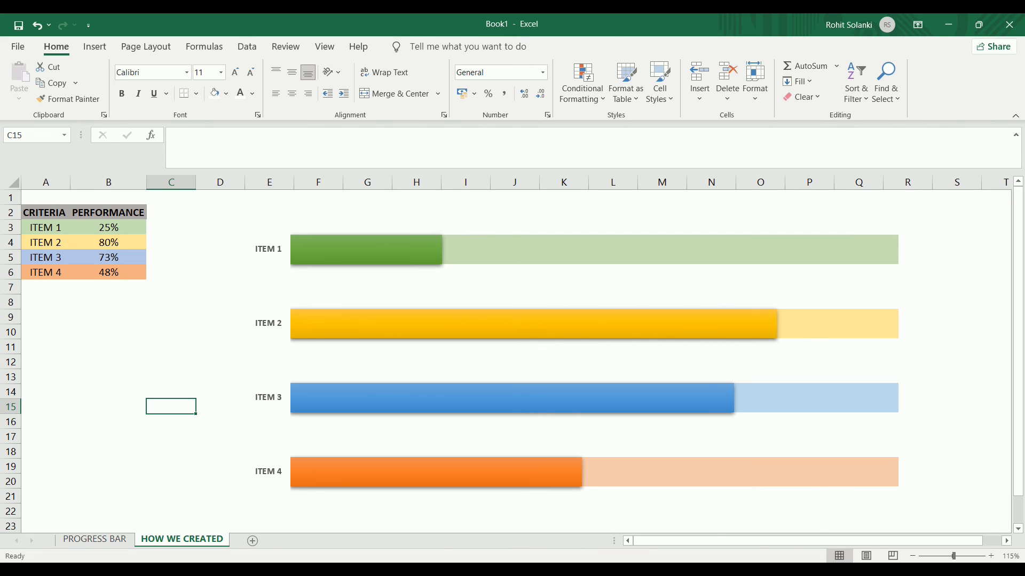